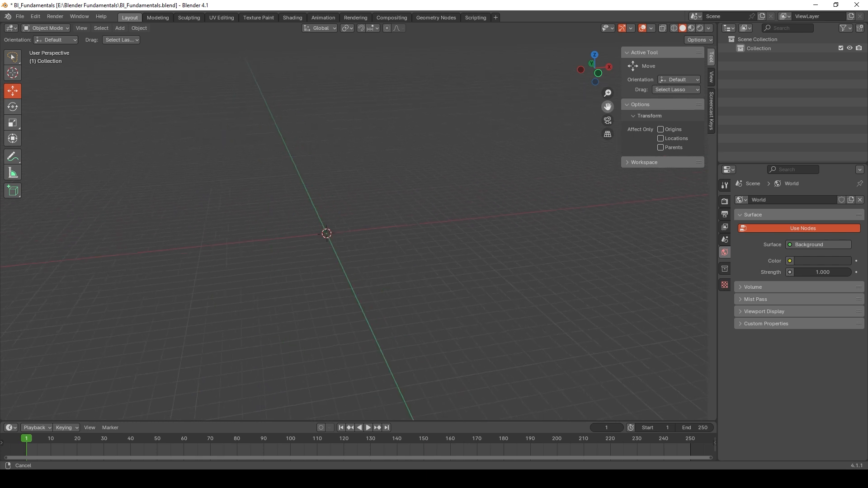
Step: Add a 2 m cube mesh at the world origin
middle_drag(517, 218, 457, 231)
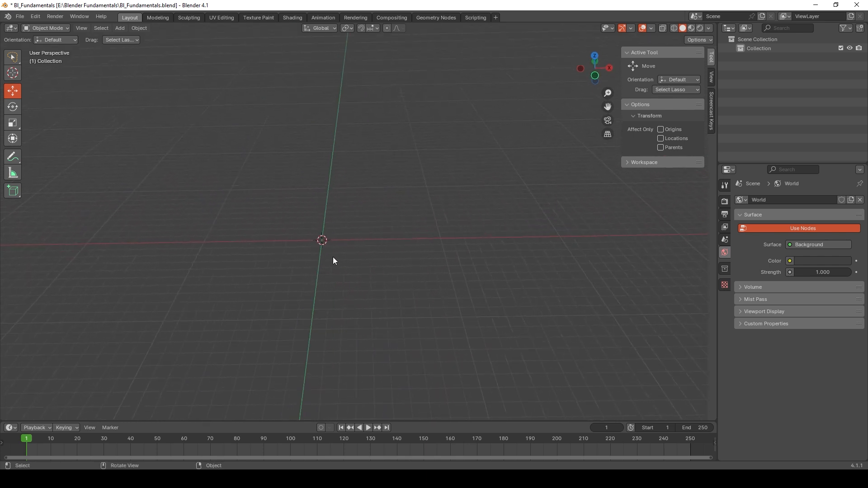
middle_drag(333, 258, 361, 309)
key(shift+a)
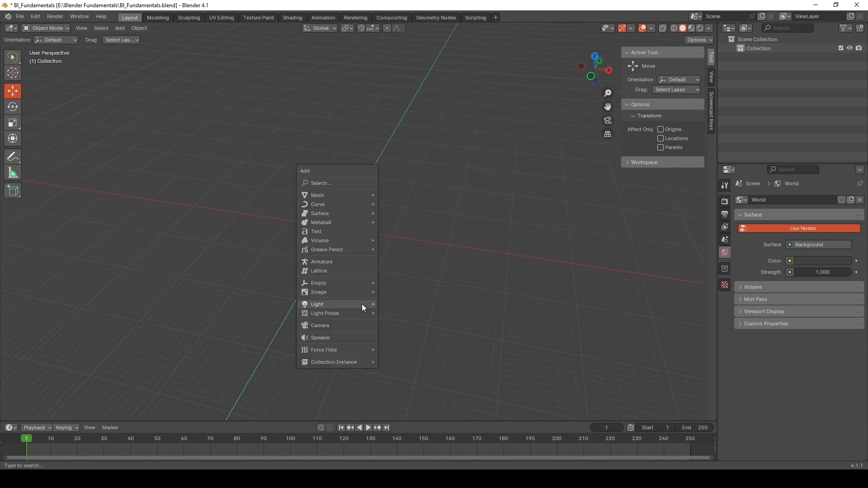
mouse_move(314, 197)
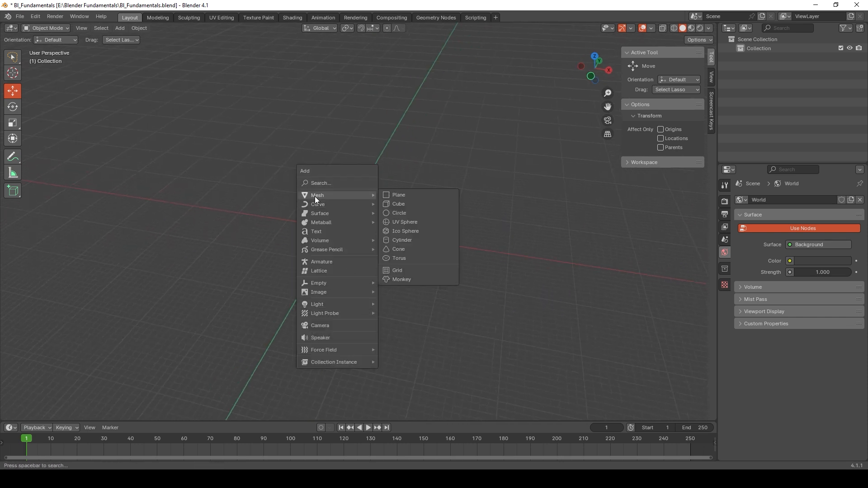
click(388, 204)
Step: Move the cube about 0.09 m along the X axis
scroll(344, 261, up, 3)
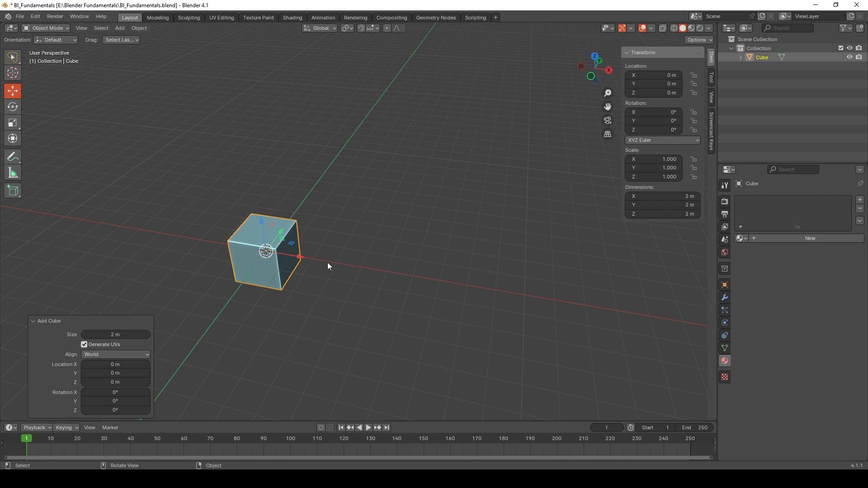
drag(607, 109, 746, 104)
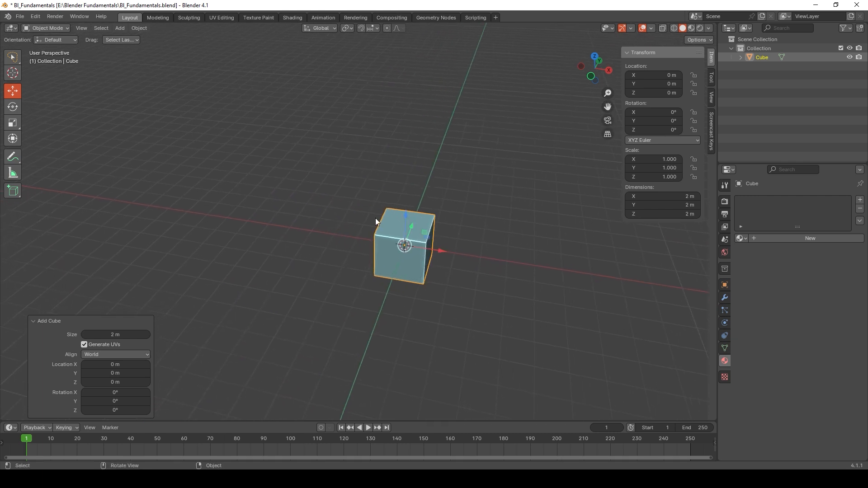
scroll(376, 219, up, 4)
middle_drag(487, 256, 495, 256)
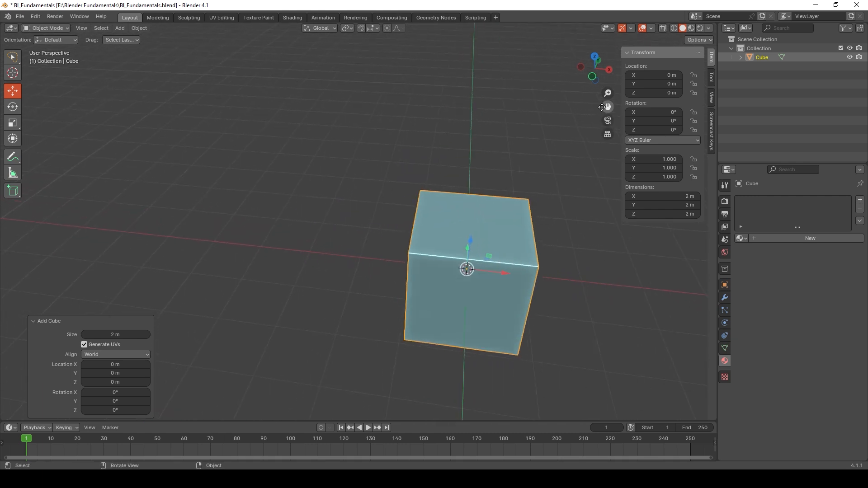
drag(602, 108, 492, 64)
scroll(487, 251, down, 2)
middle_drag(487, 251, 495, 251)
drag(404, 215, 411, 237)
Step: Rotate the cube about 558° around the global Y axis with the Rotate tool
key(shift+space)
key(r)
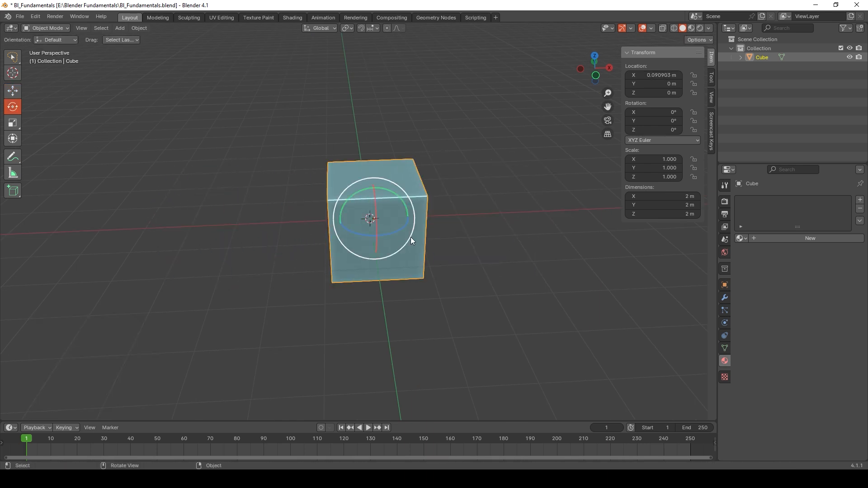
mouse_move(384, 189)
mouse_down()
mouse_move(332, 295)
mouse_move(385, 316)
mouse_move(359, 235)
mouse_up()
key(z)
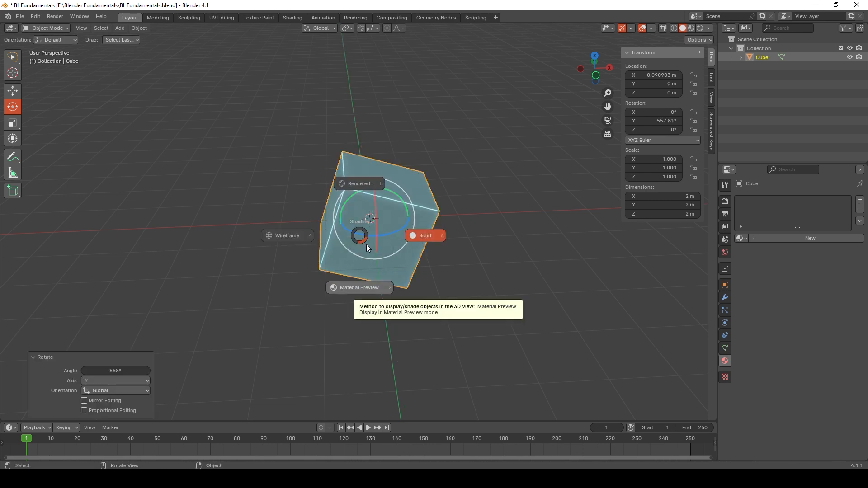
key(Escape)
Step: Try scaling the cube along global X by a factor of about -2.52, and undo both the scaling and the Y rotation
key(s)
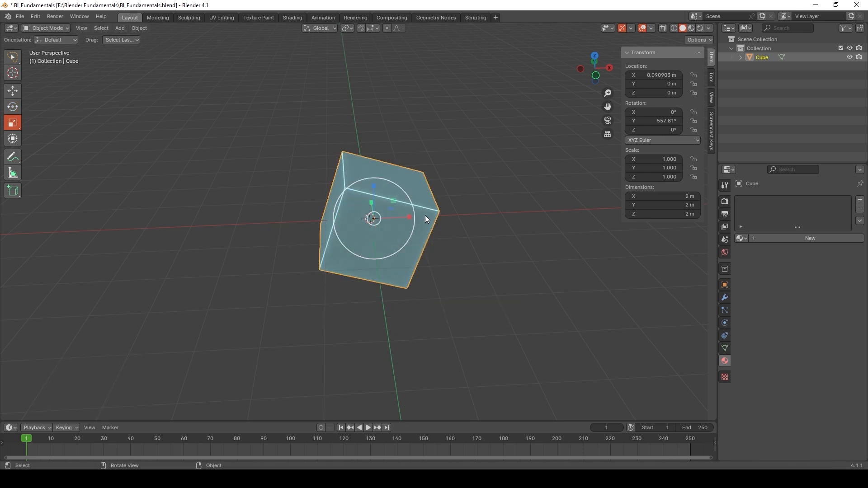
drag(409, 216, 304, 282)
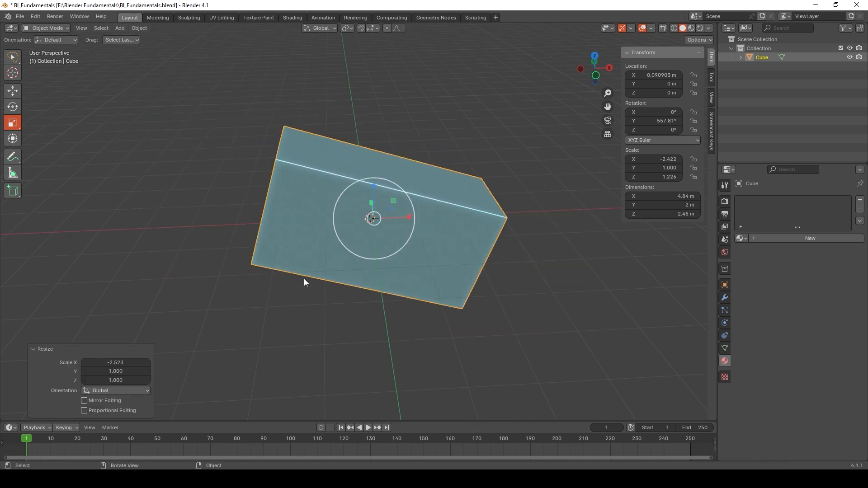
key(ctrl+z)
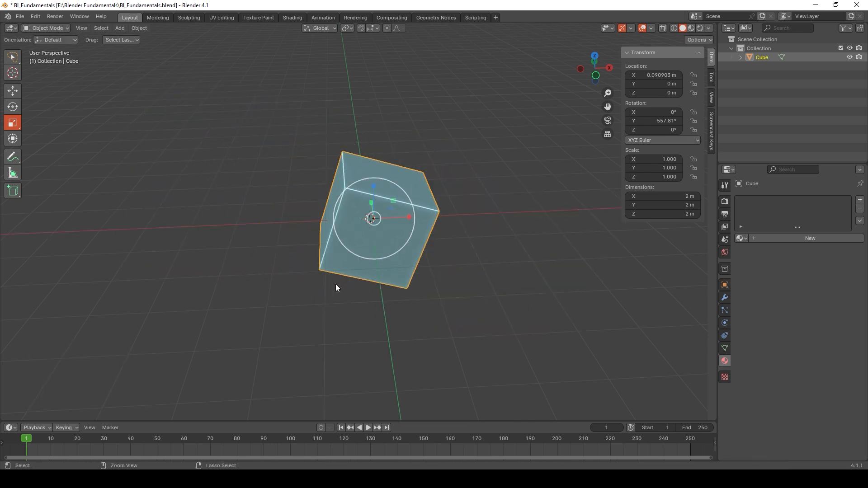
key(ctrl+z)
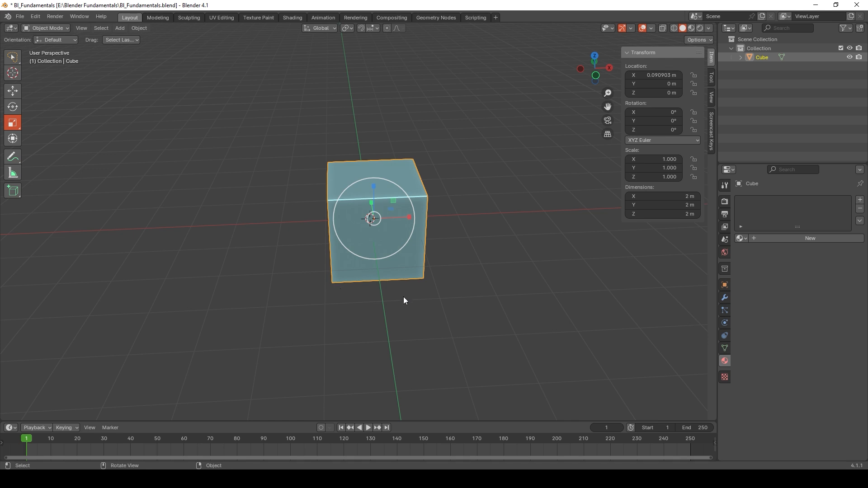
Step: View the cube in Material Preview, Rendered and Wireframe shading, and return the viewport to Solid
middle_drag(403, 300, 375, 226)
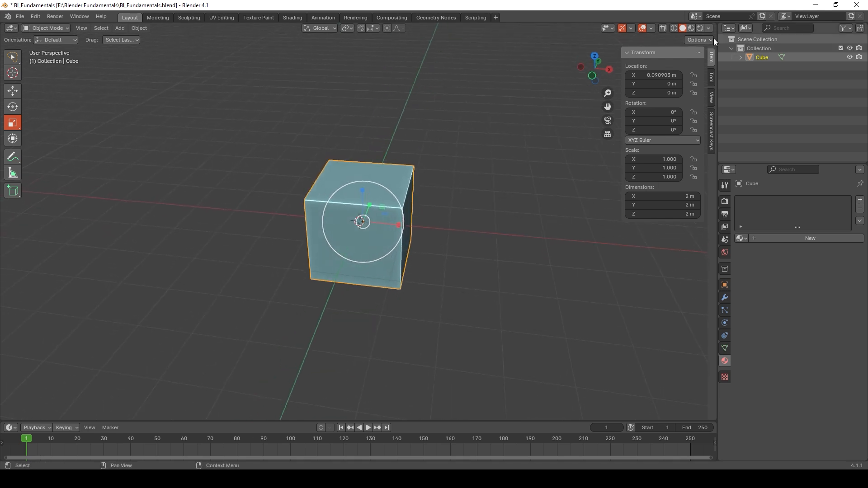
click(692, 27)
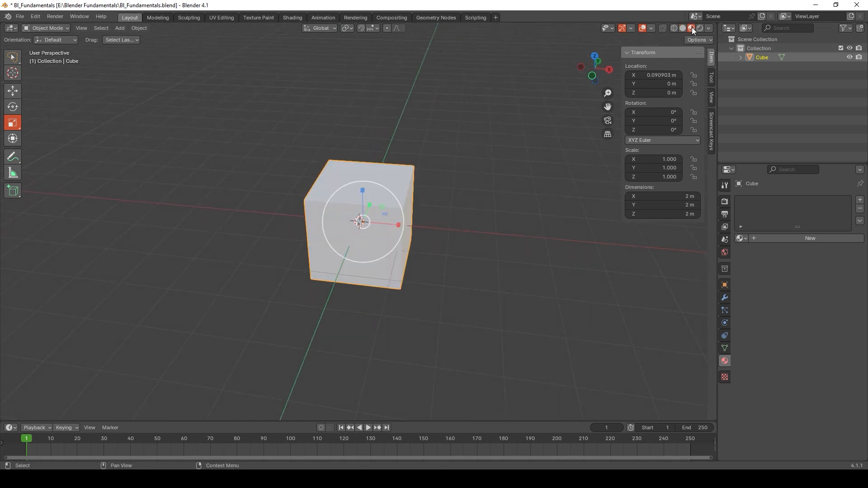
click(699, 28)
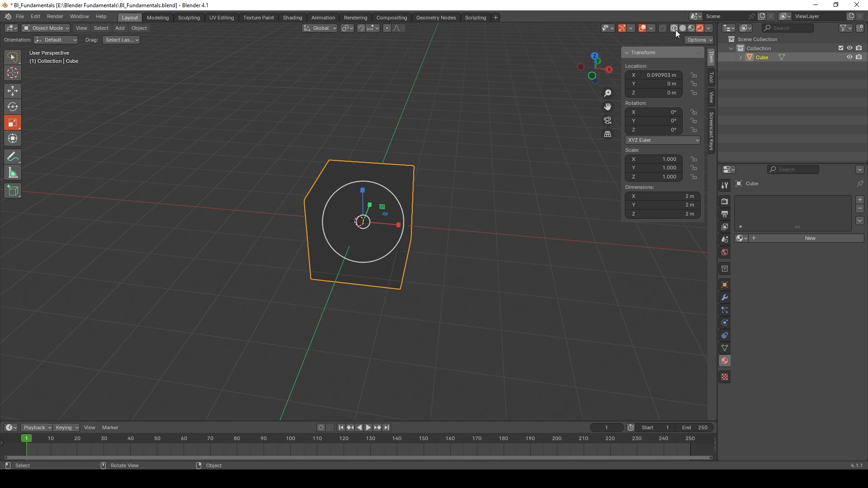
click(682, 28)
click(674, 28)
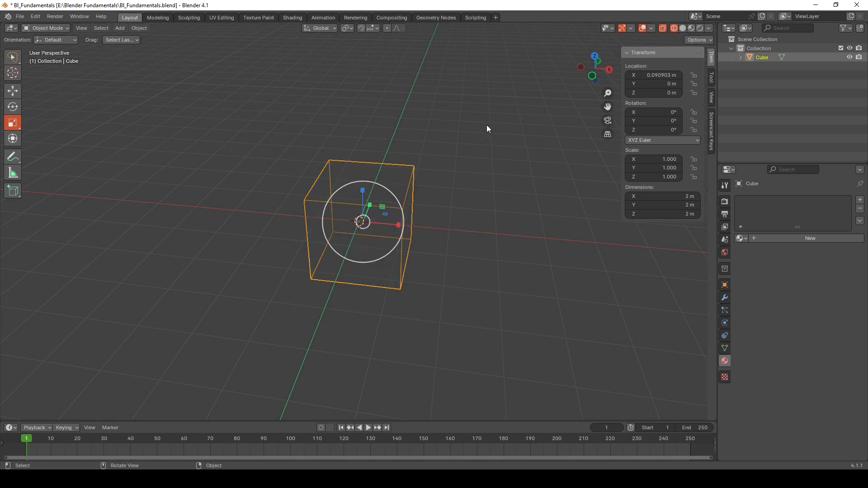
click(682, 28)
middle_drag(480, 168, 380, 164)
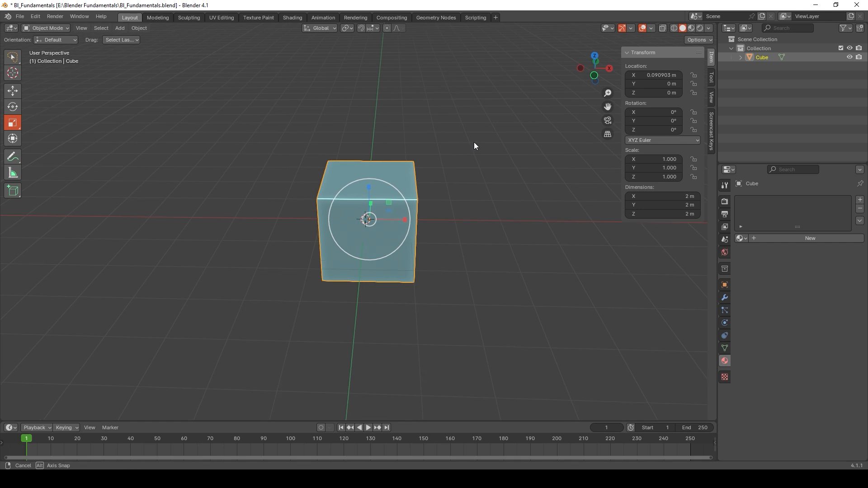
Step: Compare the cube in Rendered and Wireframe shading using the shading pie, ending in Solid shading
middle_drag(474, 142, 467, 180)
key(z)
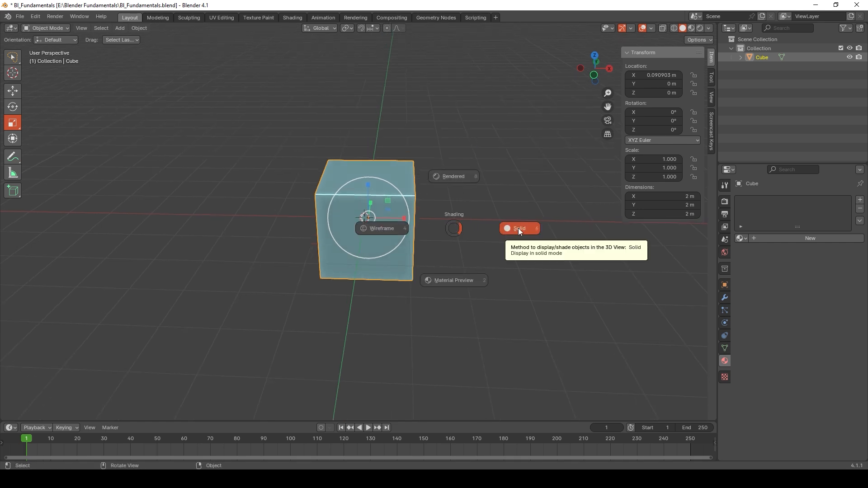
click(446, 180)
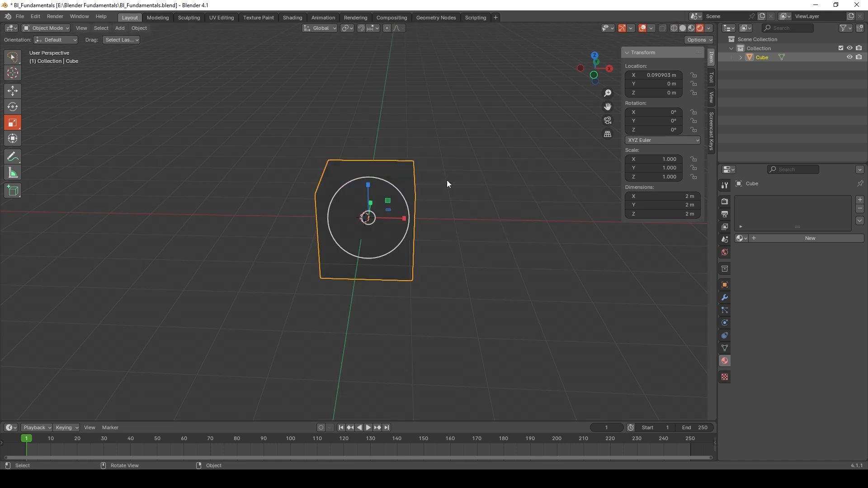
middle_drag(447, 179, 388, 211)
key(z)
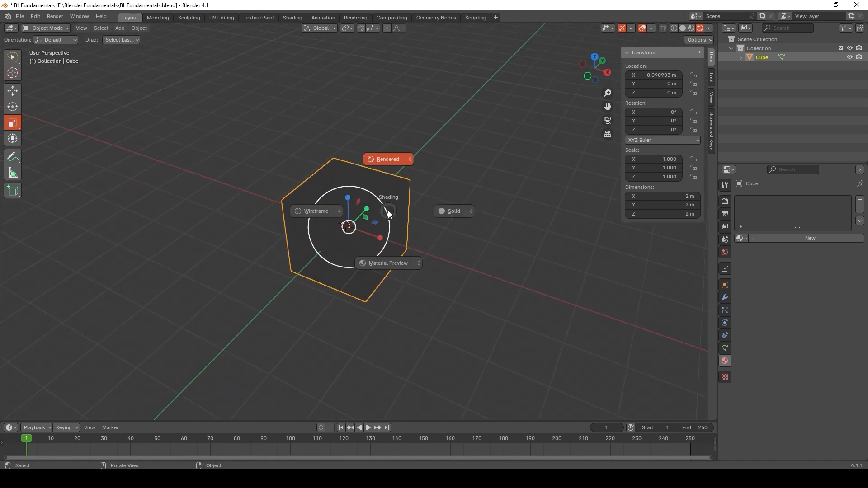
click(330, 211)
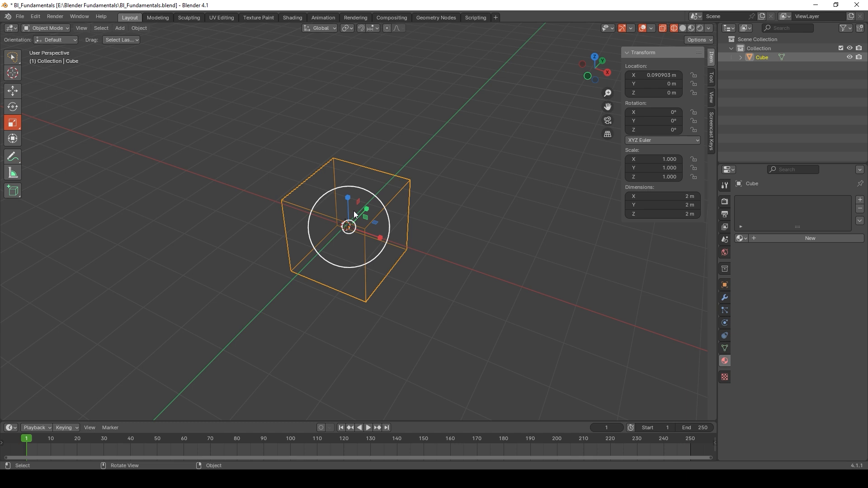
key(z)
click(411, 210)
Step: Set the cube's X location to 0 m and deselect the cube
middle_drag(419, 209, 454, 193)
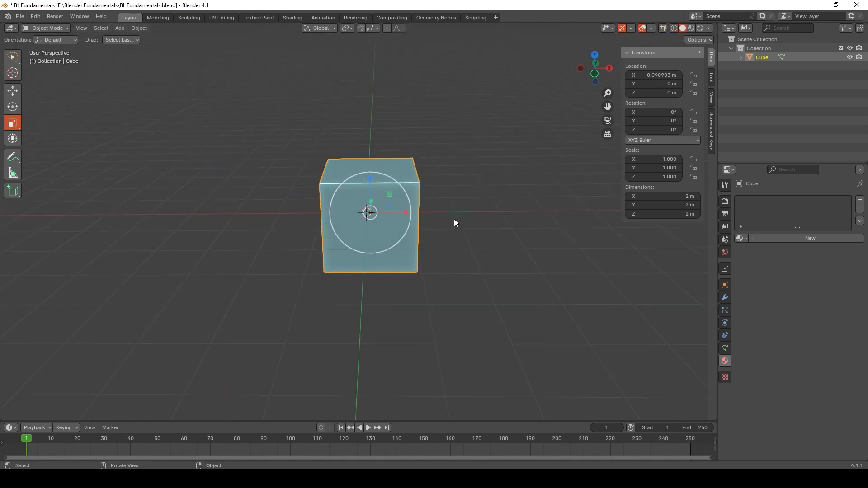
middle_drag(454, 229, 463, 256)
click(660, 75)
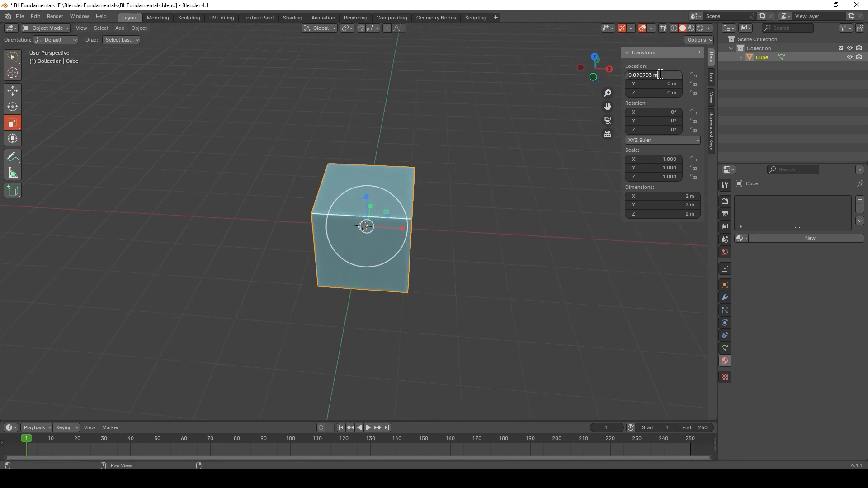
text(0)
key(Return)
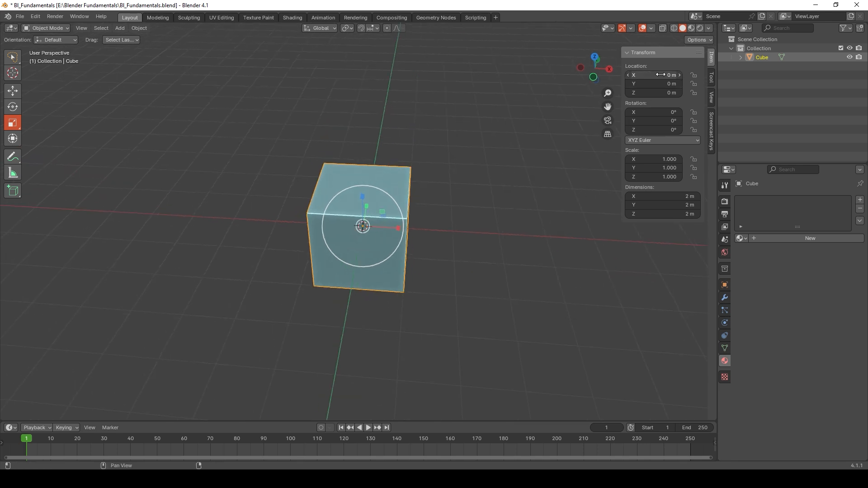
middle_drag(495, 214, 497, 207)
click(419, 201)
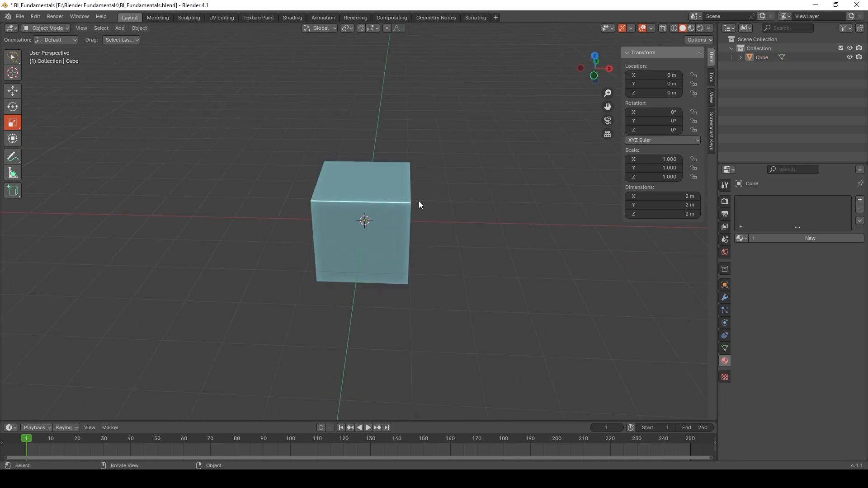
Step: Examine the cube's vertices, edges and faces, marking them with on-screen annotations and clearing the marks
middle_drag(361, 248, 366, 248)
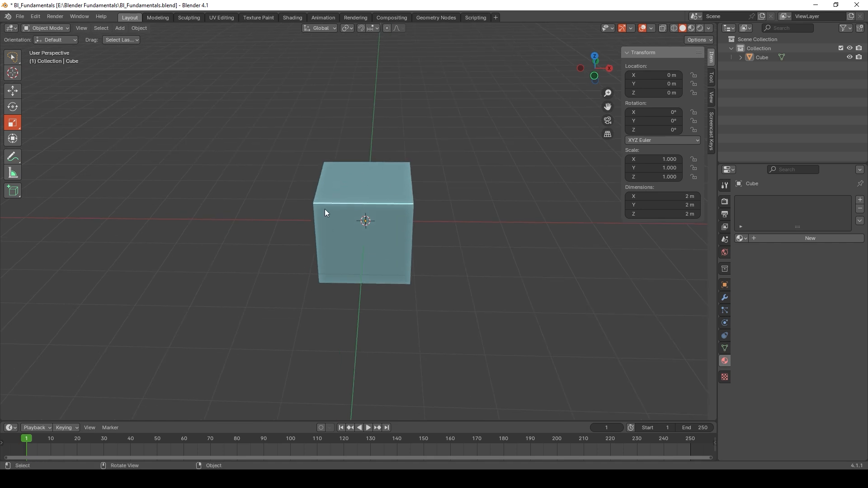
middle_drag(378, 186, 413, 200)
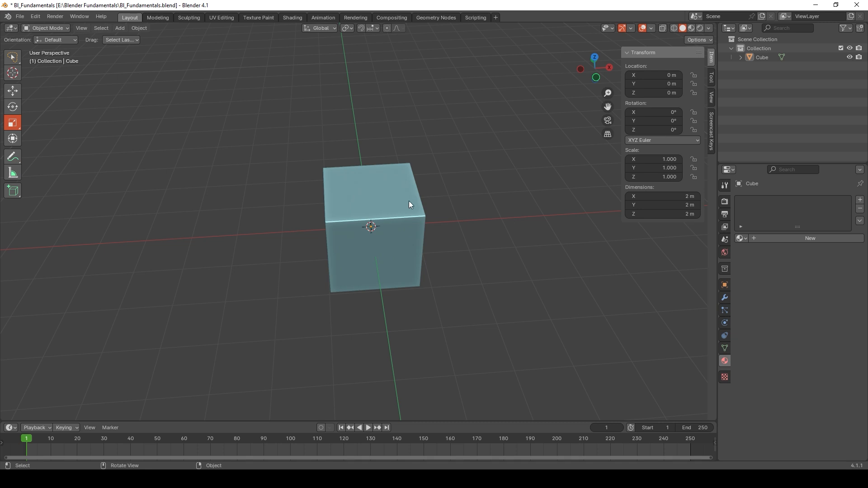
middle_drag(409, 200, 360, 214)
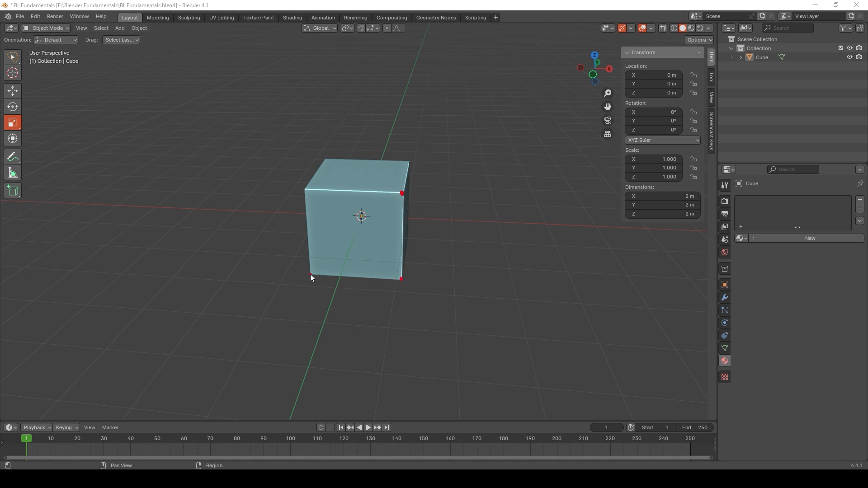
click(307, 189)
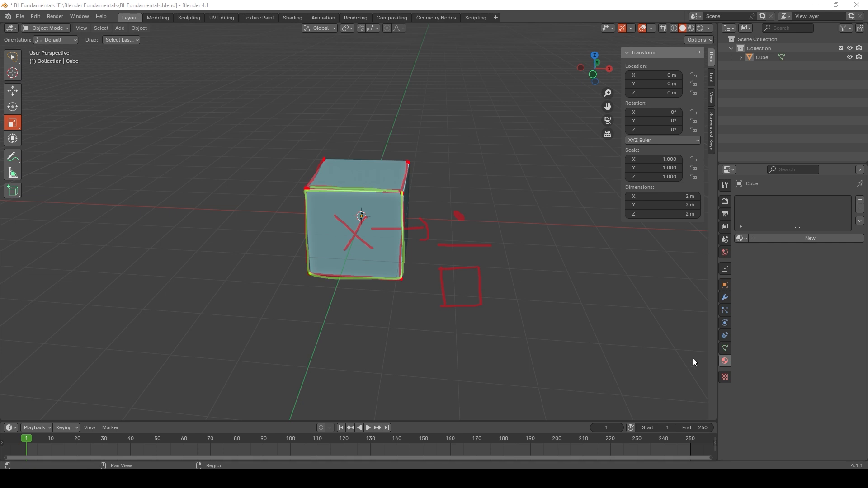
click(815, 425)
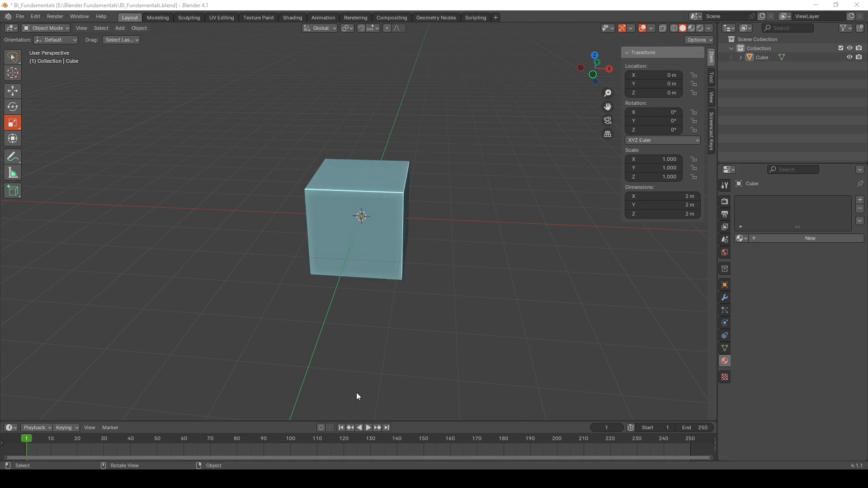
Step: Select the whole cube and move it about 0.88 m along the X axis with the Move tool
middle_drag(318, 314, 363, 248)
click(368, 244)
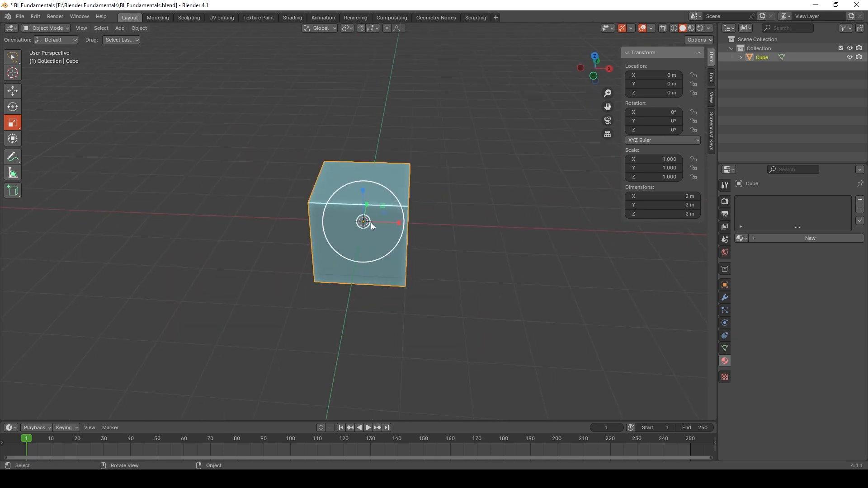
click(305, 190)
click(328, 190)
click(13, 91)
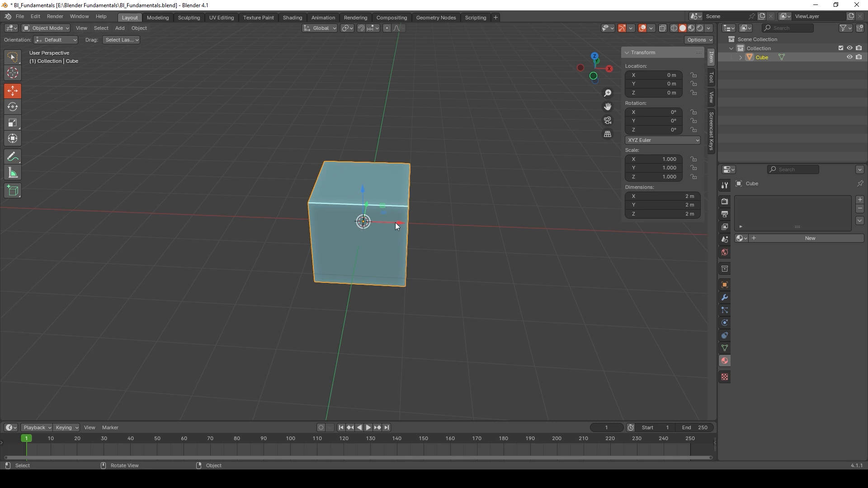
drag(395, 223, 435, 291)
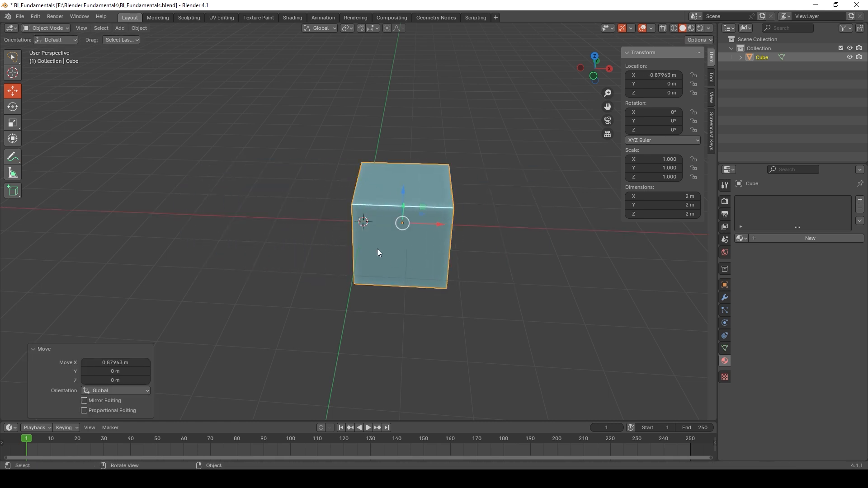
Step: Deselect the cube and select it again as a whole object
click(321, 270)
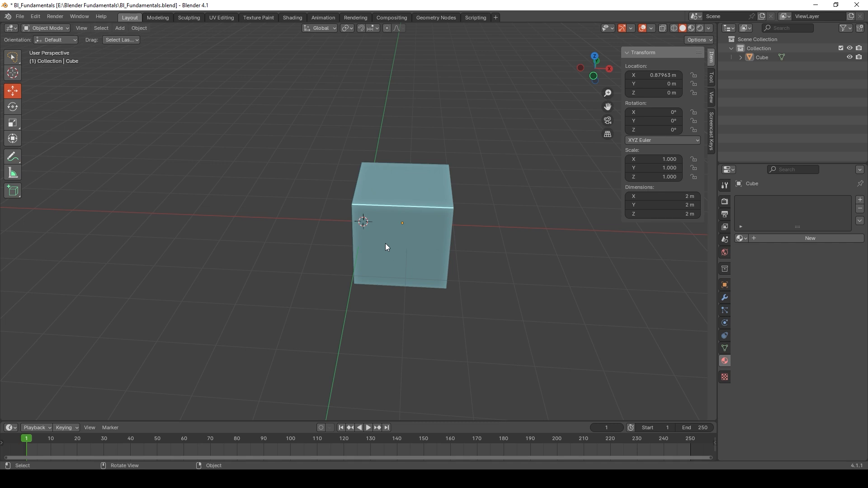
click(387, 248)
middle_drag(372, 201, 369, 202)
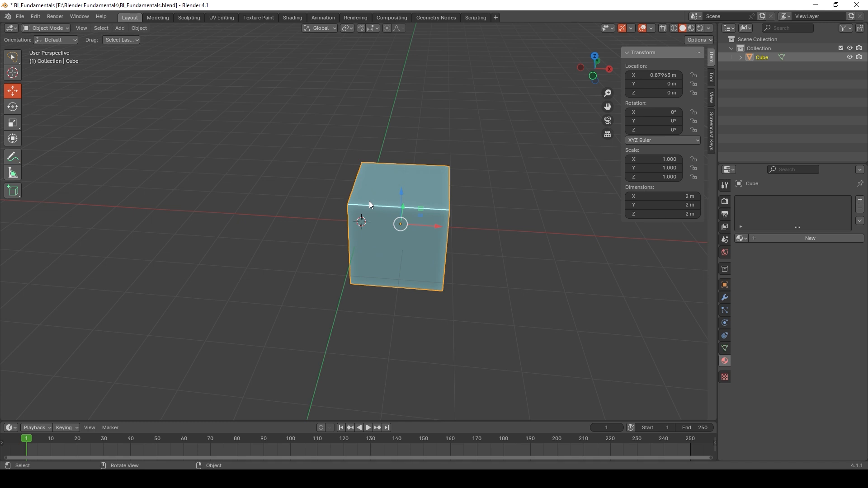
Step: Switch the cube from Object Mode to Edit Mode
middle_drag(369, 200, 327, 210)
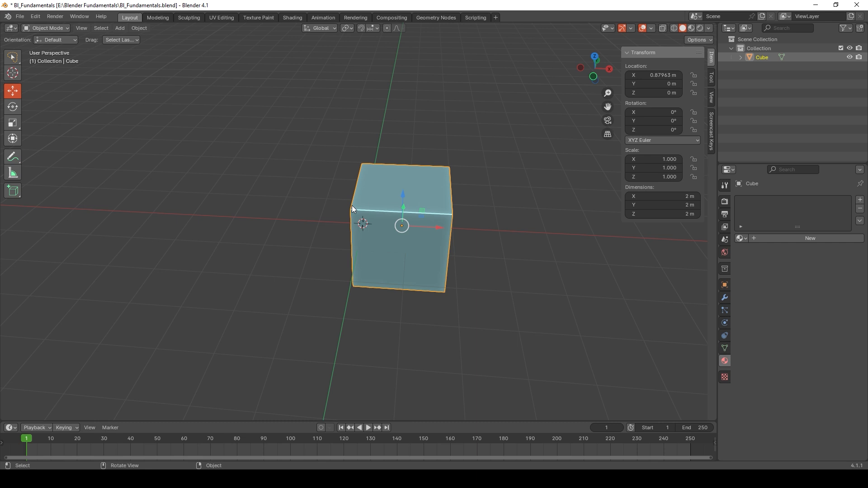
middle_drag(351, 208, 371, 215)
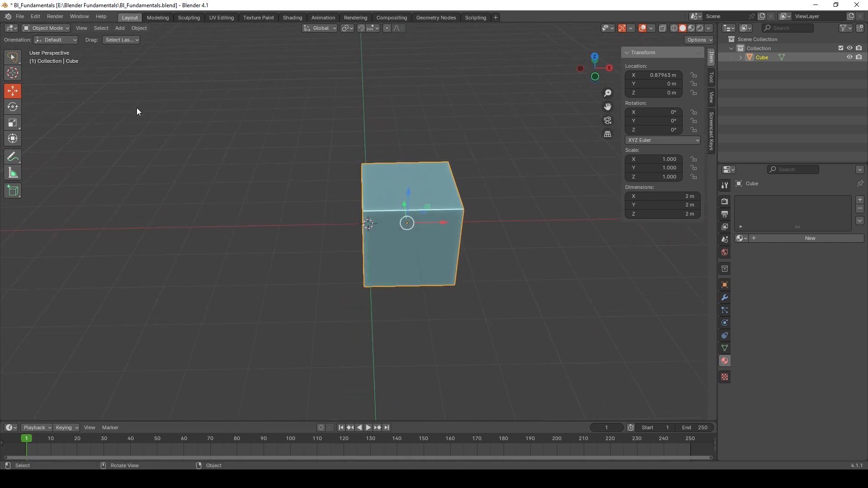
click(48, 29)
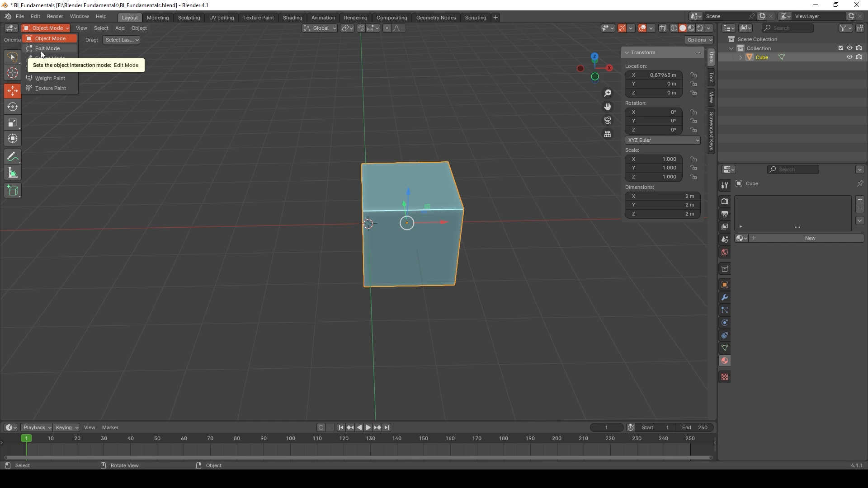
mouse_move(330, 192)
middle_down()
mouse_move(322, 191)
mouse_move(327, 178)
middle_up()
key(Tab)
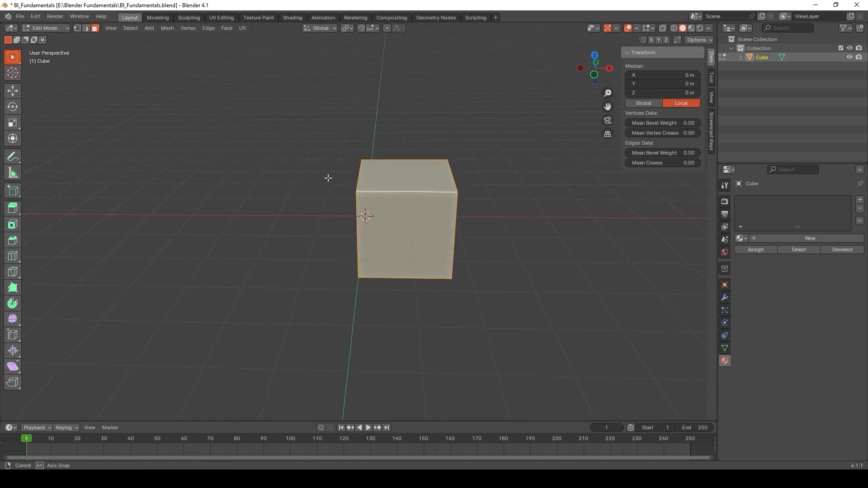
Step: Turn on the Screencast Keys overlay, then deselect all of the cube's geometry and return to the item's transform properties
click(711, 131)
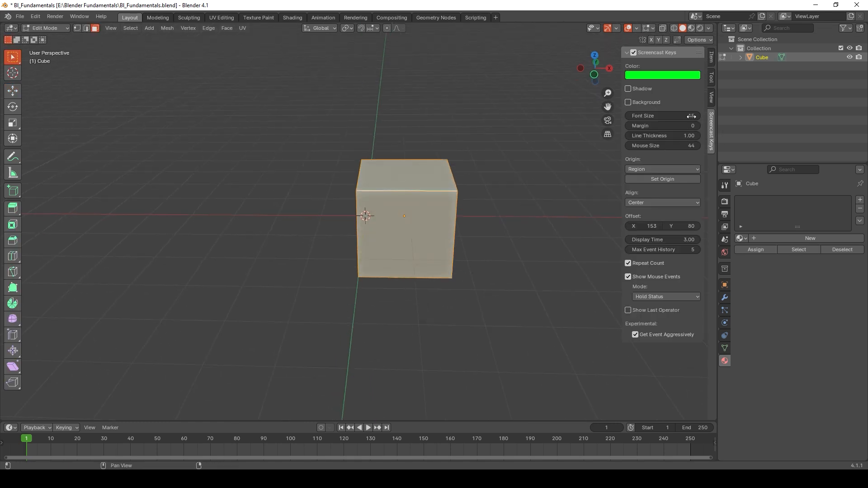
shift+middle_drag(492, 247, 493, 258)
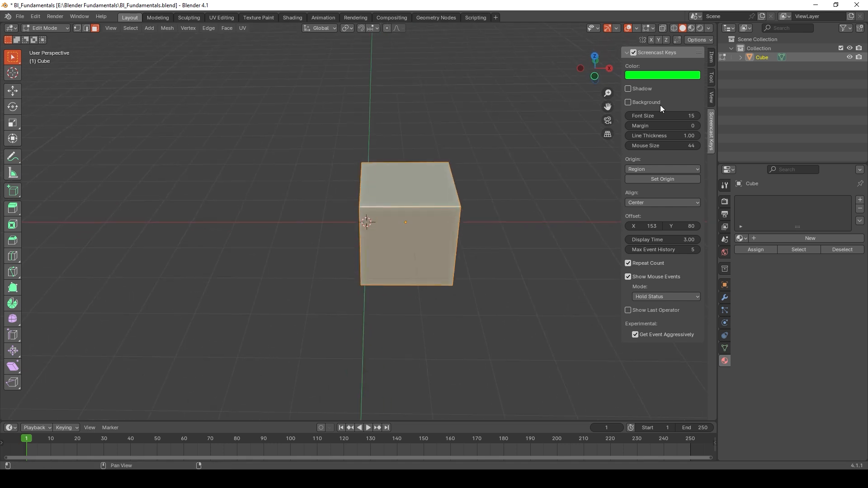
click(634, 52)
middle_drag(494, 268, 488, 263)
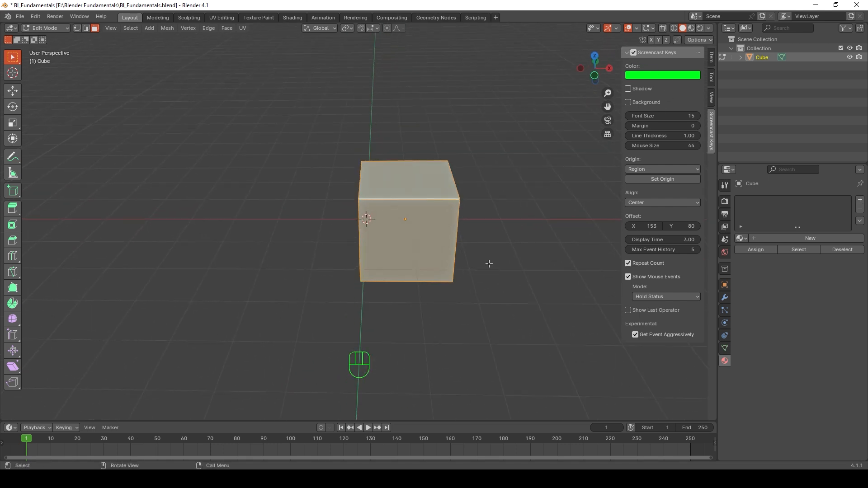
click(328, 277)
click(711, 57)
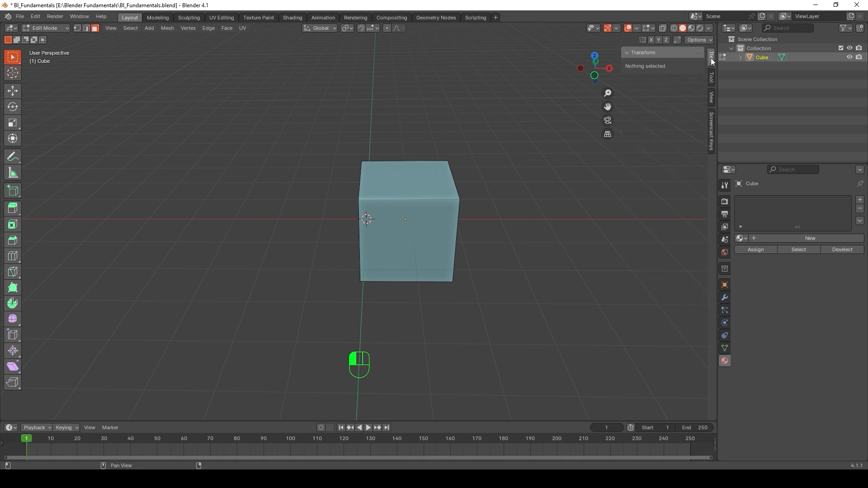
Step: Toggle the cube to Object Mode and back to Edit Mode
mouse_move(407, 204)
middle_down()
mouse_move(398, 201)
mouse_move(406, 200)
middle_up()
key(Tab)
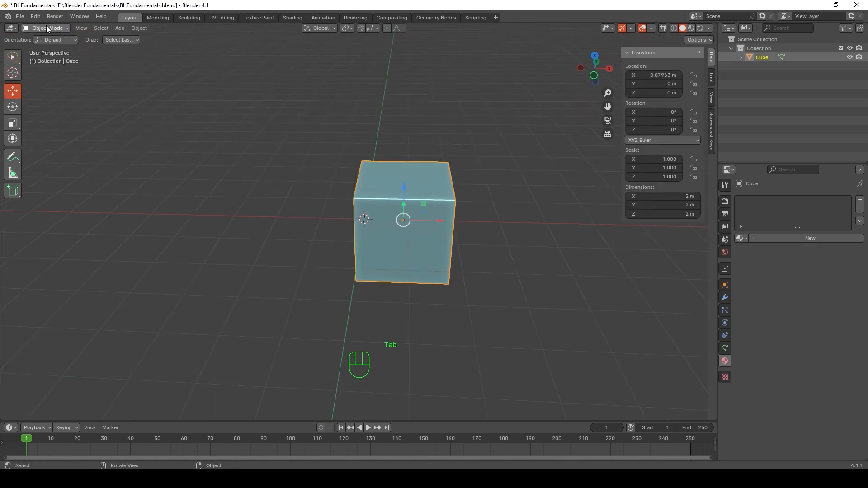
key(Tab)
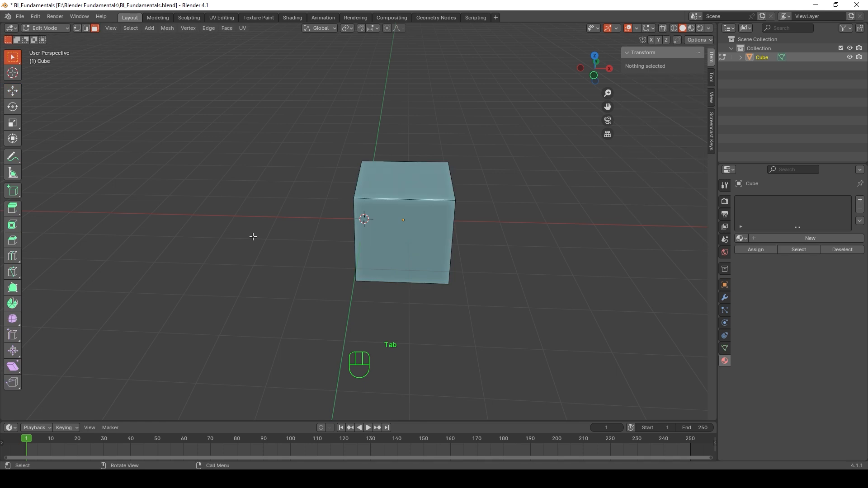
Step: Switch the mesh selection to vertex select mode
scroll(323, 254, up, 2)
middle_drag(326, 265, 307, 265)
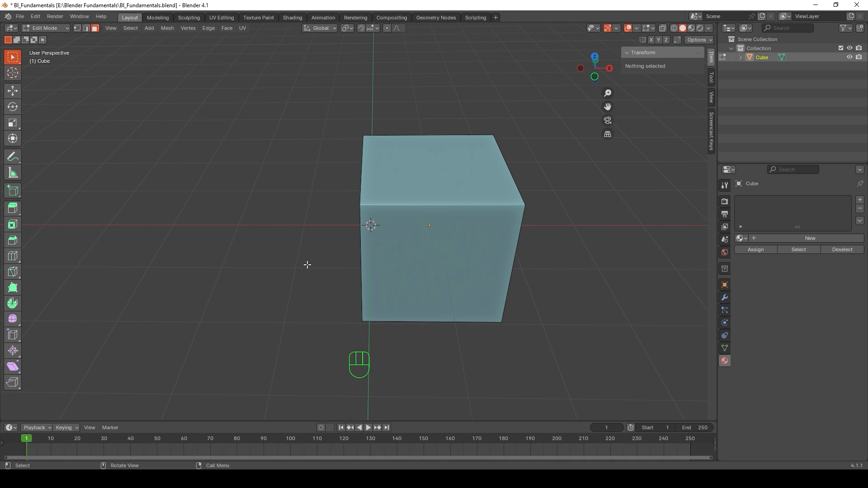
key(1)
scroll(316, 226, up, 3)
middle_drag(339, 236, 413, 166)
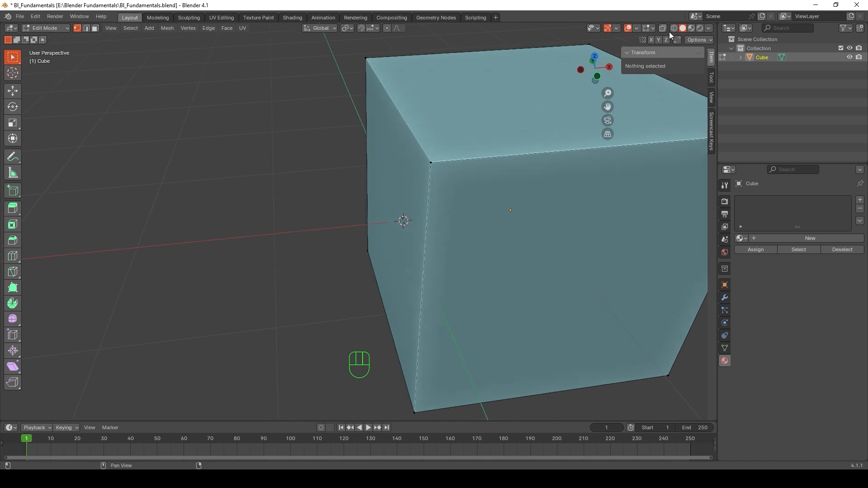
Step: Set the solid viewport shading color to Single
click(708, 29)
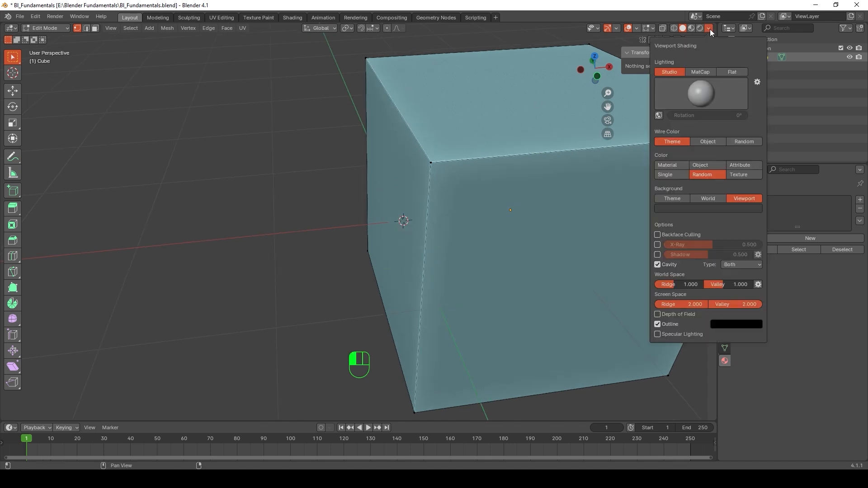
click(673, 179)
scroll(419, 190, down, 3)
middle_drag(420, 197, 349, 183)
Step: Select the cube's upper front vertex on the negative X side and move it about -1.87 m along X
click(362, 164)
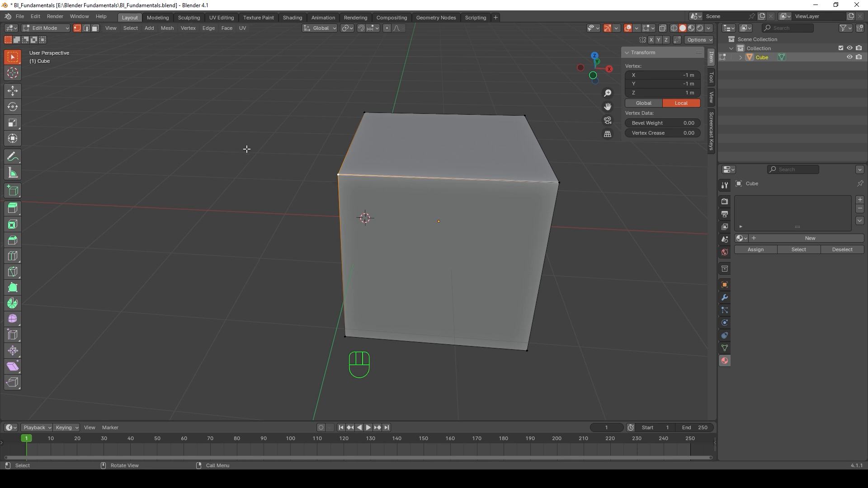
middle_drag(246, 150, 279, 152)
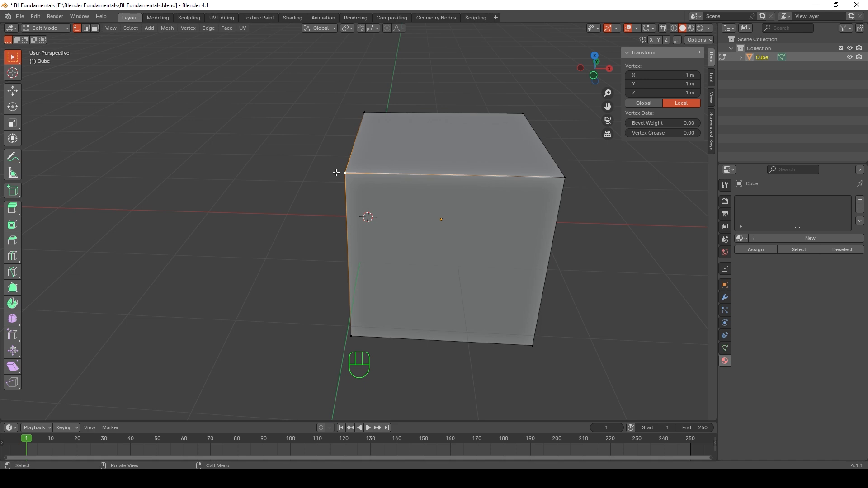
click(13, 91)
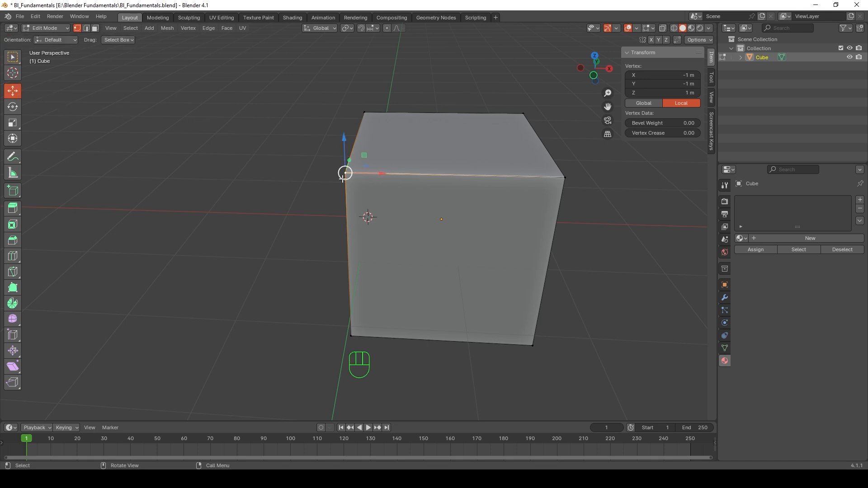
drag(379, 176, 191, 173)
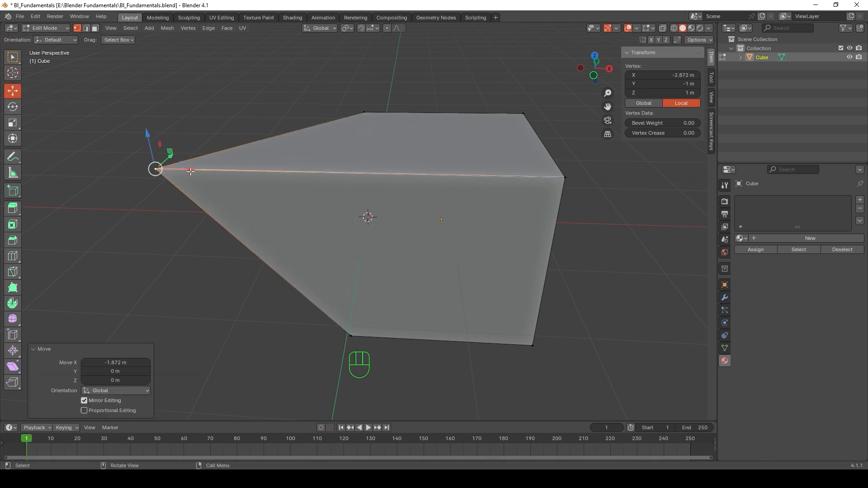
Step: Move the lower front vertex about -1.26 m and the lower rear vertex about -1.14 m along X on the same side
middle_drag(240, 196, 297, 178)
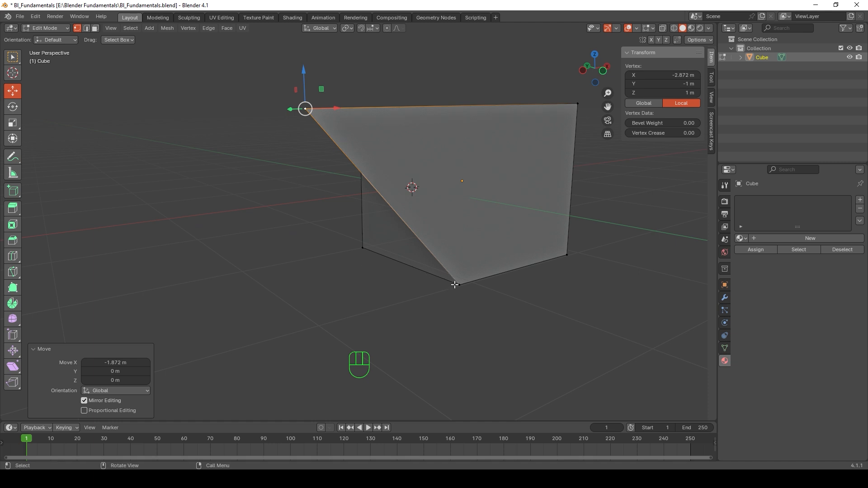
click(455, 284)
drag(484, 278, 375, 298)
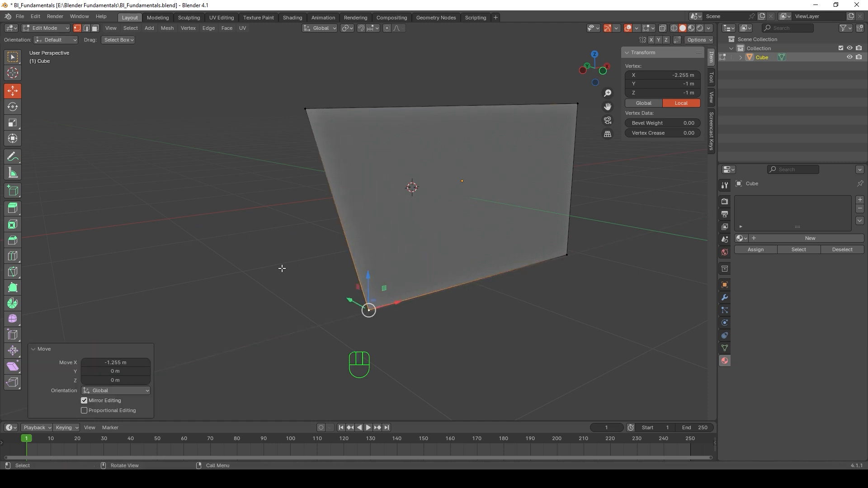
middle_drag(284, 267, 366, 270)
click(357, 249)
drag(332, 226, 378, 268)
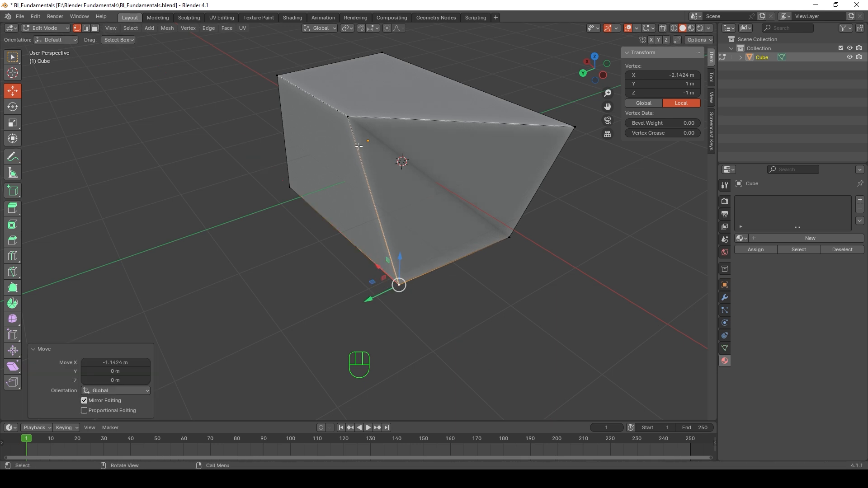
Step: Pull the upper rear vertex of the same side outward along the negative X axis
click(347, 117)
drag(326, 106, 392, 169)
middle_drag(392, 169, 415, 229)
Step: Undo all the vertex moves back to the original cube with the upper front vertex selected
key(ctrl+z)
key(ctrl+z)
key(ctrl+z)
key(ctrl+z)
key(ctrl+z)
key(ctrl+z)
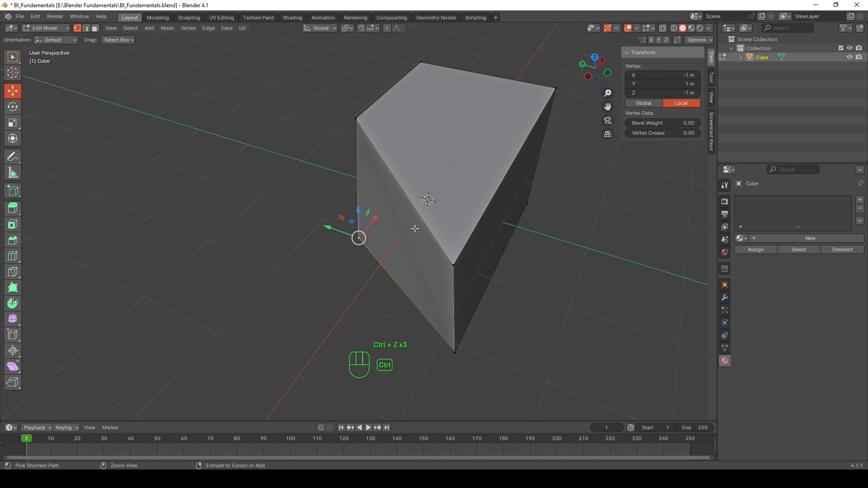
key(ctrl+z)
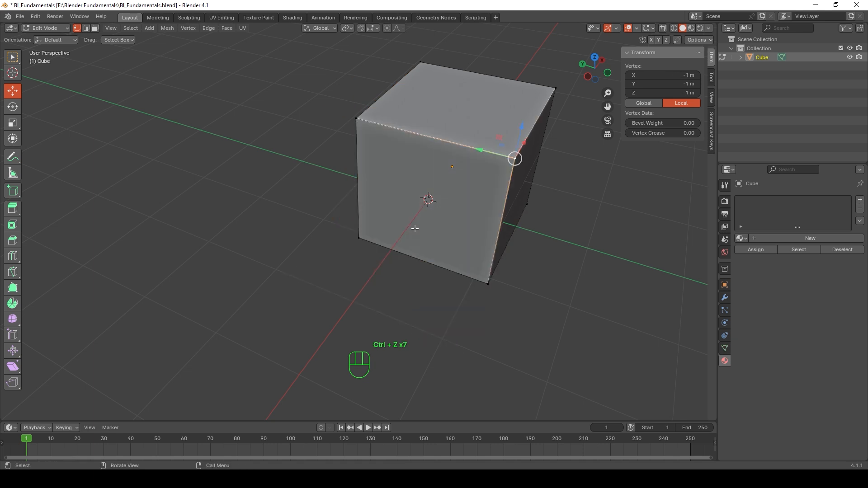
Step: Try to rotate the selected upper front vertex with the Rotate tool, then deselect it
scroll(425, 243, down, 3)
middle_drag(479, 246, 443, 248)
scroll(413, 196, up, 4)
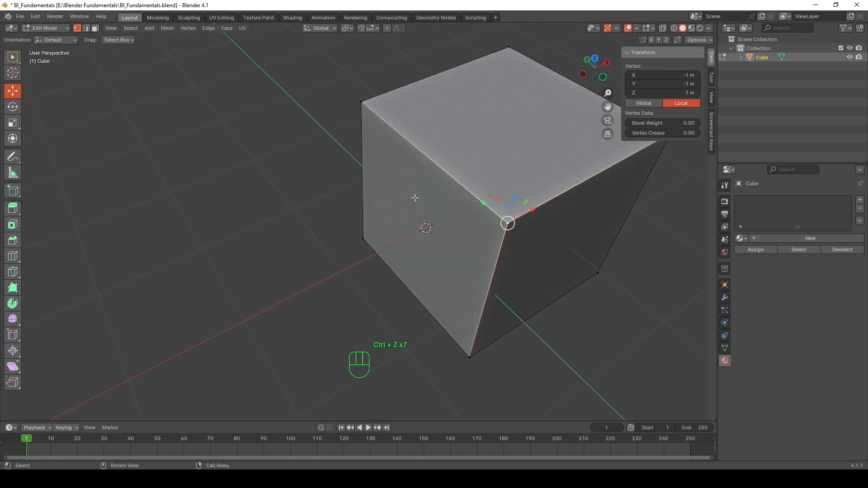
middle_drag(412, 196, 377, 183)
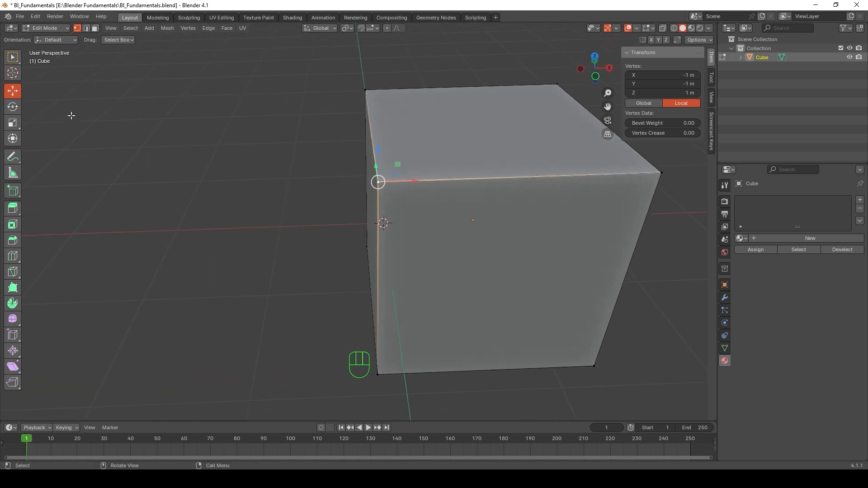
click(13, 112)
drag(363, 154, 377, 167)
drag(358, 198, 313, 205)
click(261, 189)
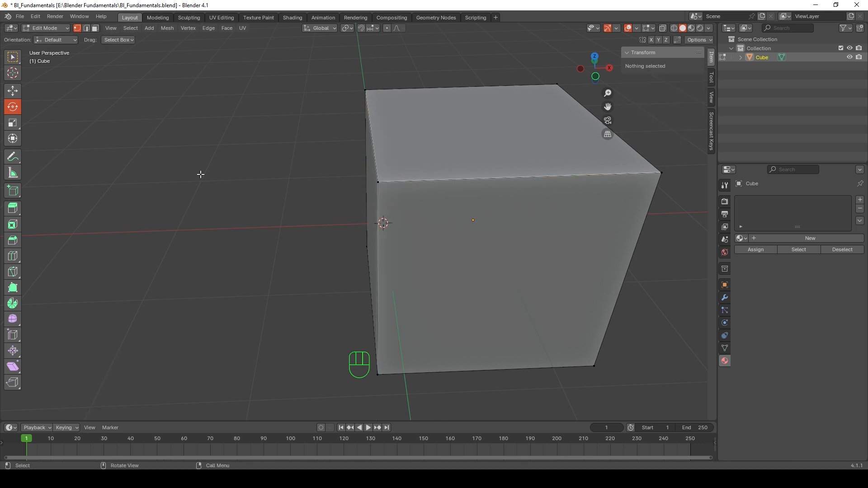
Step: Try to scale the upper front vertex by about 2.05 in X, 2.57 in Z and 1.6 in Y
click(14, 126)
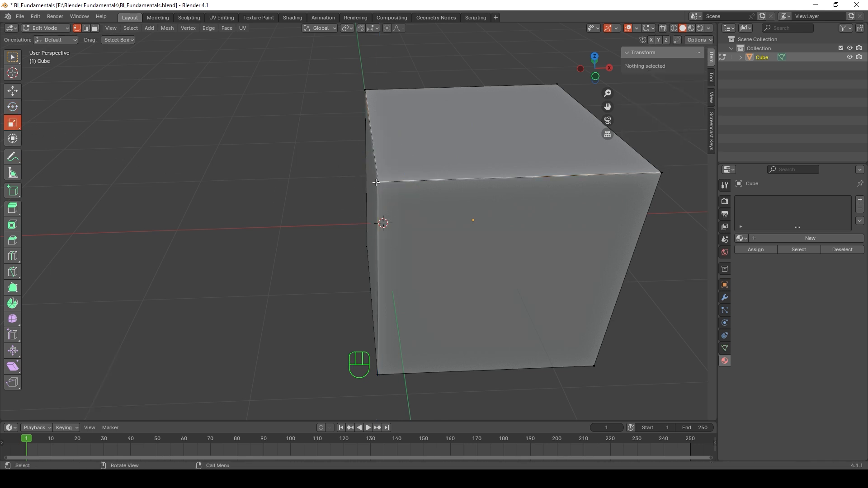
click(375, 182)
drag(413, 181, 452, 181)
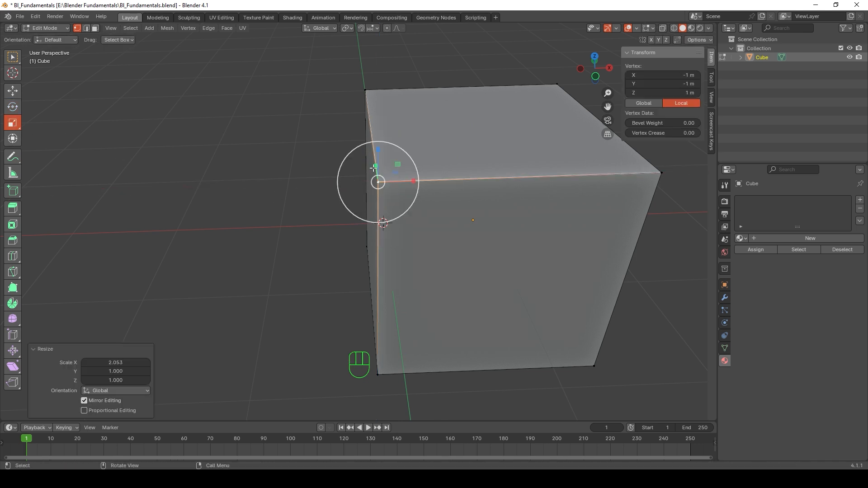
drag(378, 151, 378, 98)
middle_drag(325, 161, 374, 162)
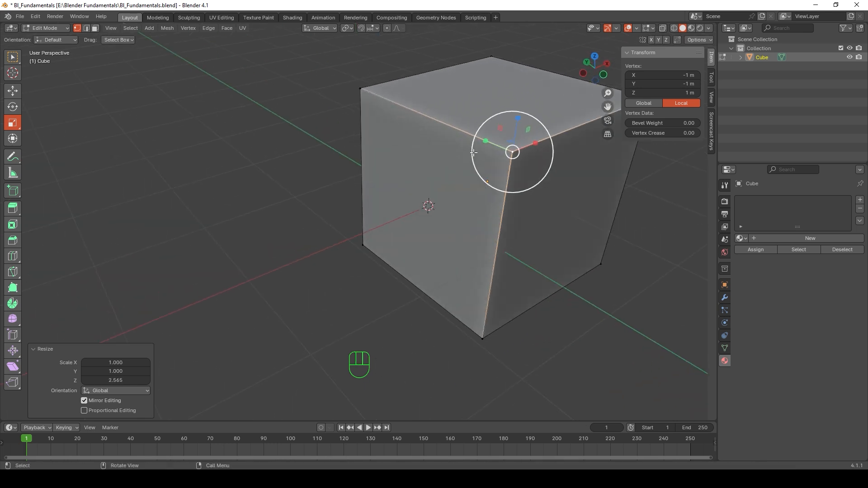
drag(484, 143, 466, 149)
scroll(492, 195, down, 1)
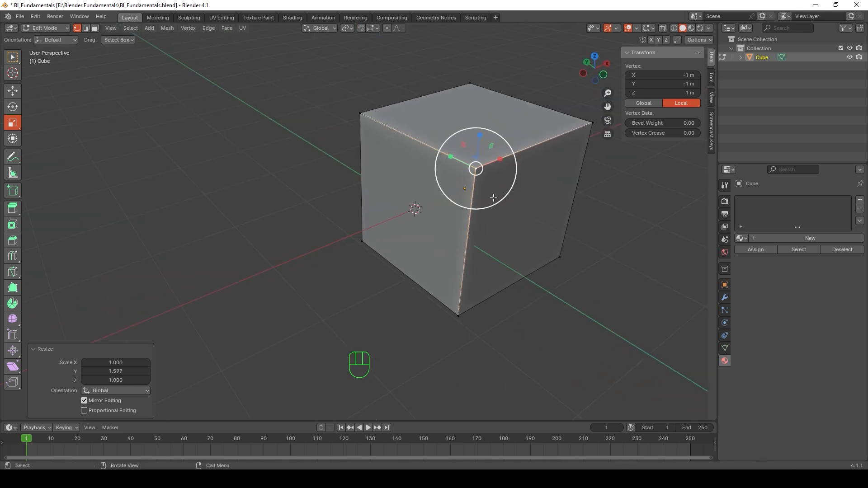
Step: Switch back to the Move tool and deselect the vertex
middle_drag(495, 200, 440, 231)
click(14, 92)
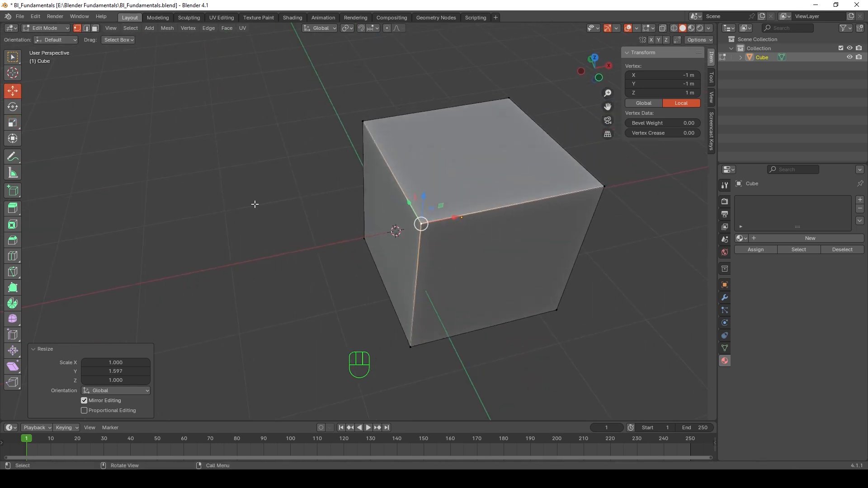
click(311, 210)
Step: In edge select mode, move the cube's upper front edge about 1.59 m along Y
middle_drag(335, 231, 385, 226)
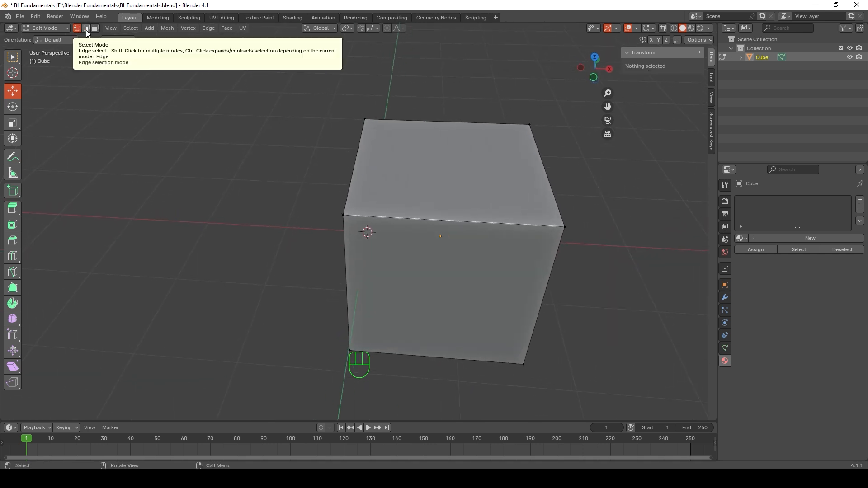
key(2)
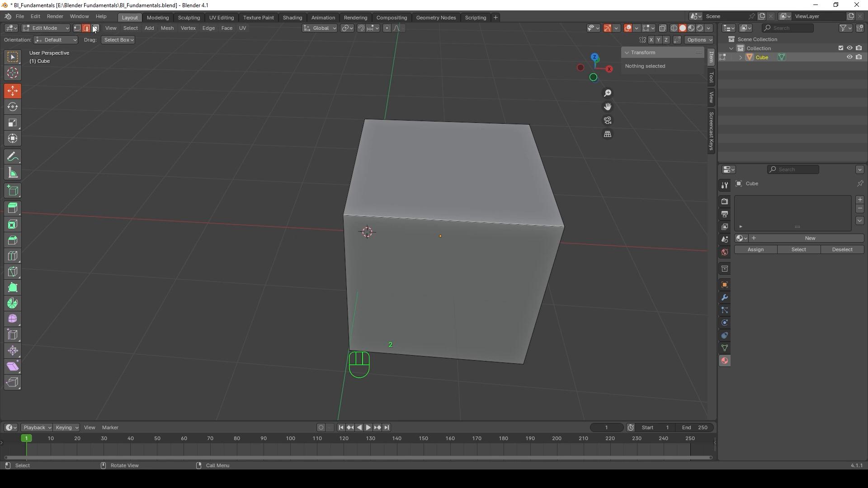
mouse_move(265, 155)
middle_down()
mouse_move(258, 145)
mouse_move(259, 155)
middle_up()
click(415, 211)
middle_drag(416, 211, 372, 201)
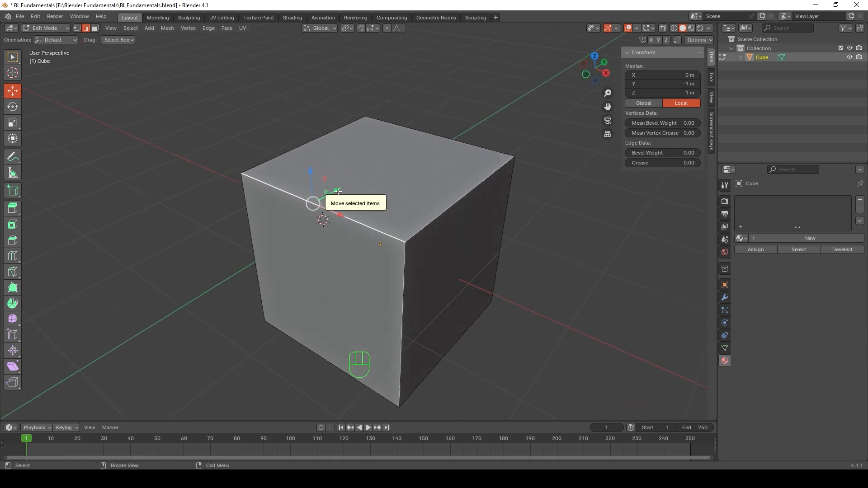
drag(340, 194, 448, 173)
Step: Move the selected edge about 1.28 m down along Z and about -0.29 m along Y
middle_drag(448, 173, 417, 234)
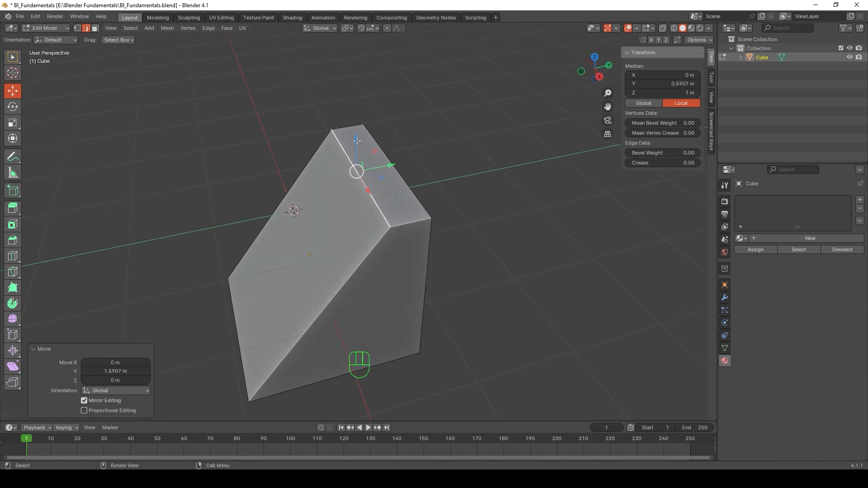
drag(357, 141, 343, 238)
middle_drag(316, 240, 318, 215)
drag(394, 231, 361, 228)
click(339, 204)
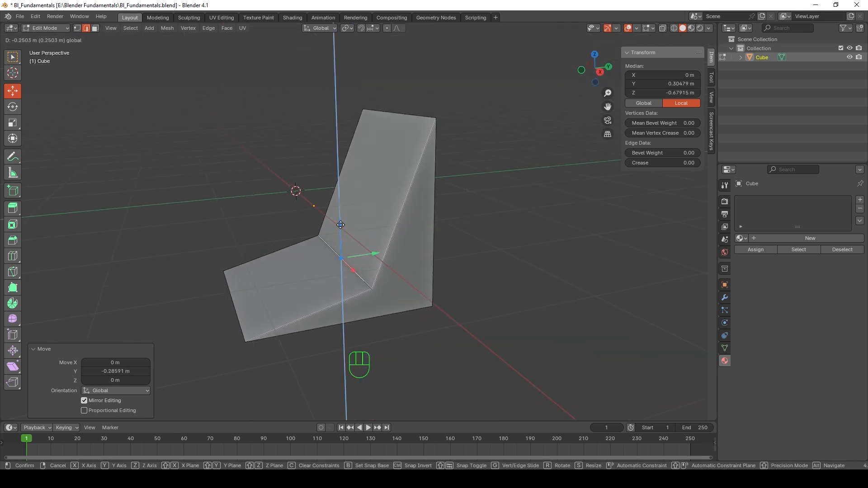
drag(340, 201, 337, 193)
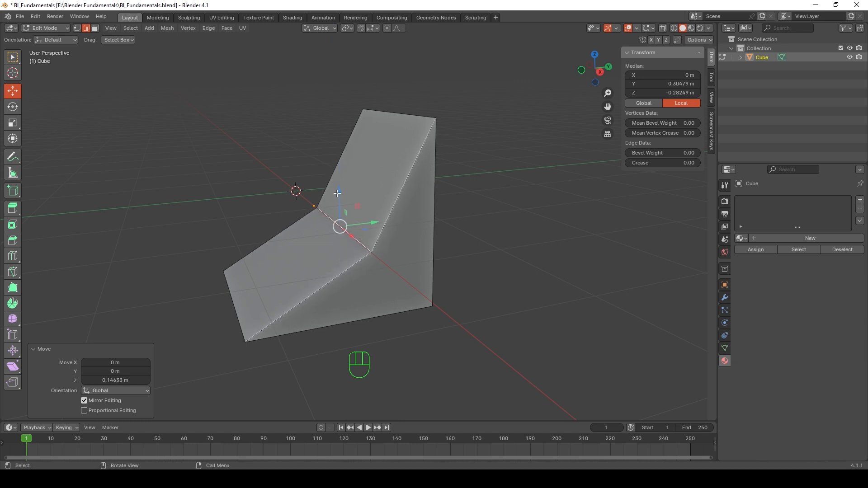
middle_drag(296, 191, 303, 208)
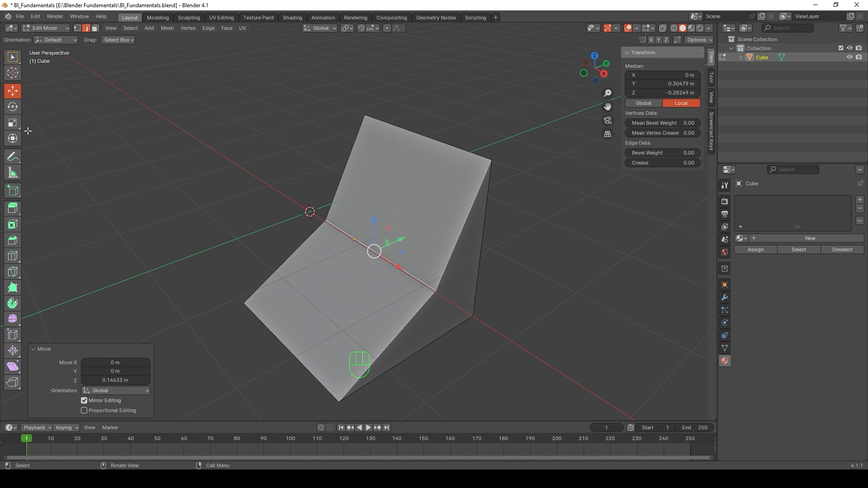
Step: Try to rotate the selected edge by about 80.4° around Z, and undo the rotation
click(10, 108)
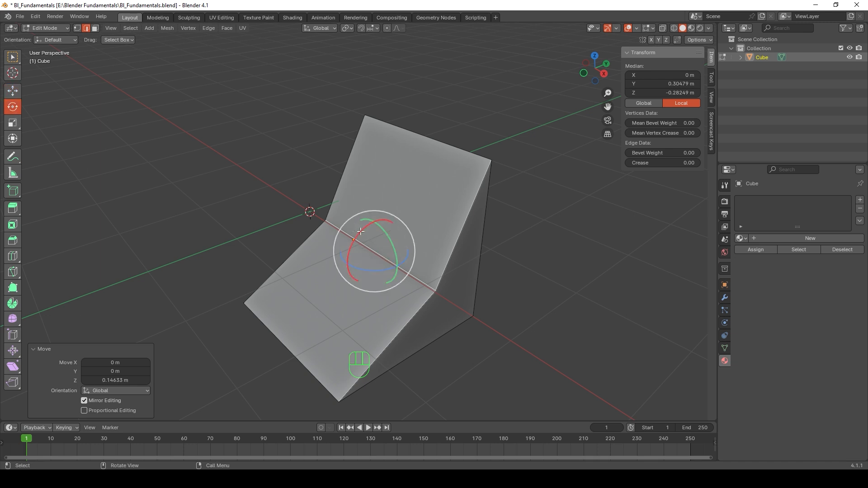
drag(348, 264, 416, 264)
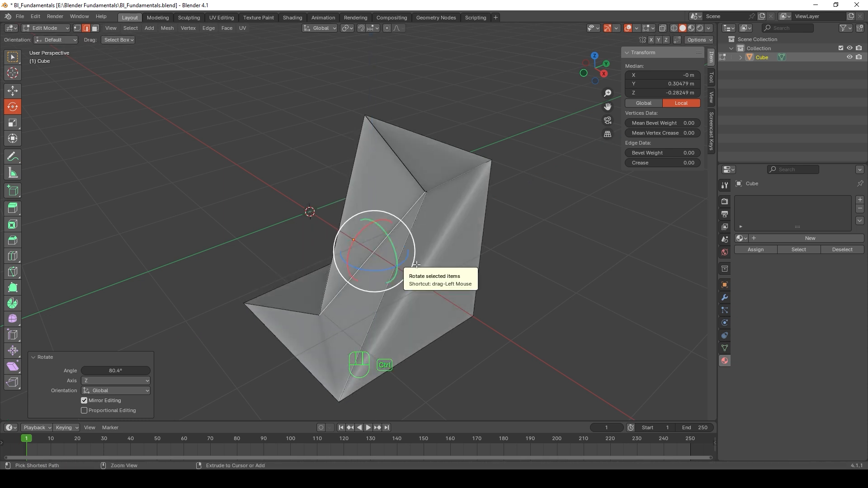
key(ctrl+z)
key(ctrl+z)
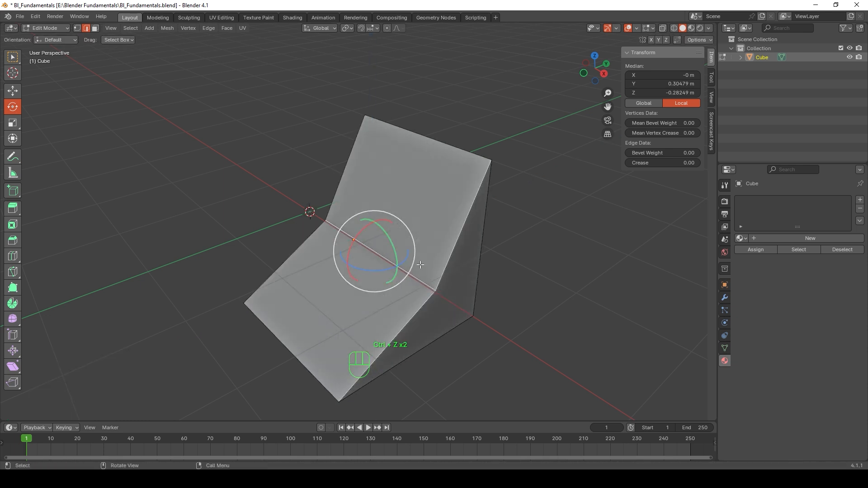
Step: Try to scale the selected edge with the Scale tool, and undo the scaling
click(19, 125)
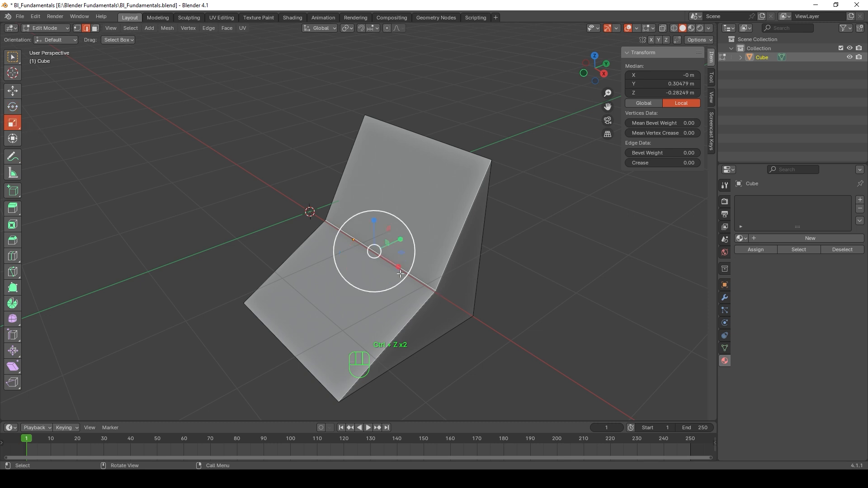
drag(393, 261, 407, 277)
key(ctrl+z)
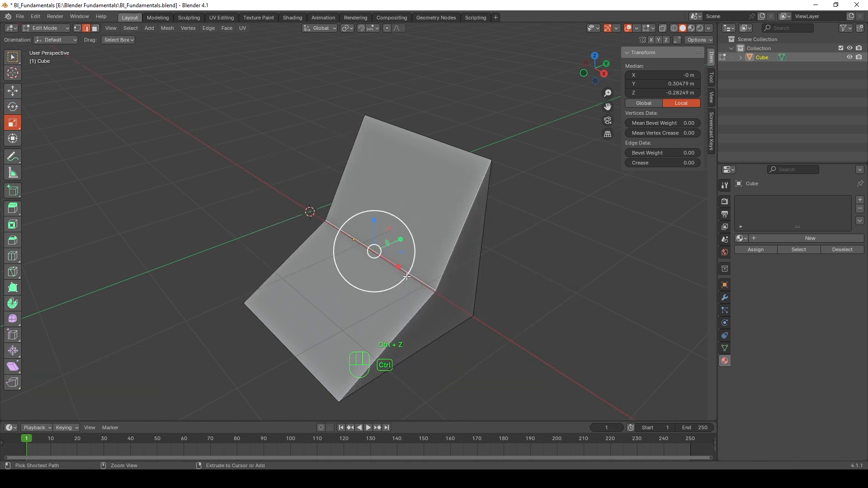
Step: Undo the edge moves back to the full cube shape
key(ctrl+z)
key(ctrl+z)
key(ctrl+z)
key(ctrl+z)
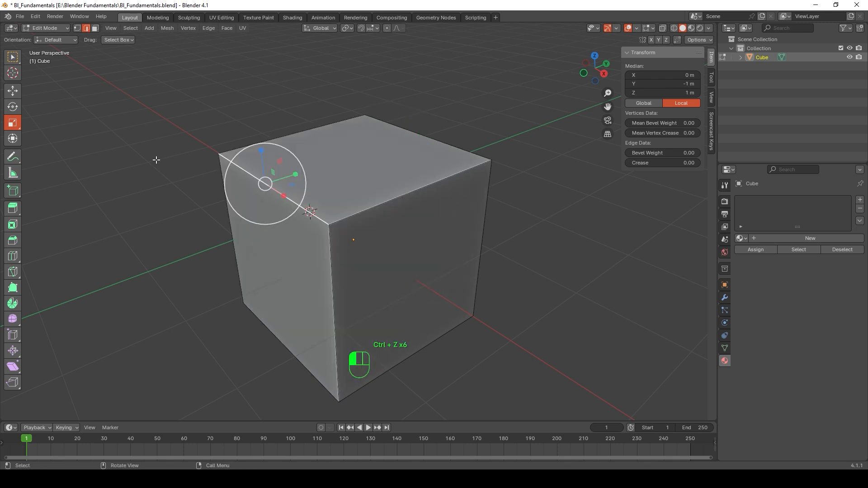
Step: In face select mode, move the cube's front face about -1.88 m along Y with the Move tool
middle_drag(156, 160, 156, 189)
key(3)
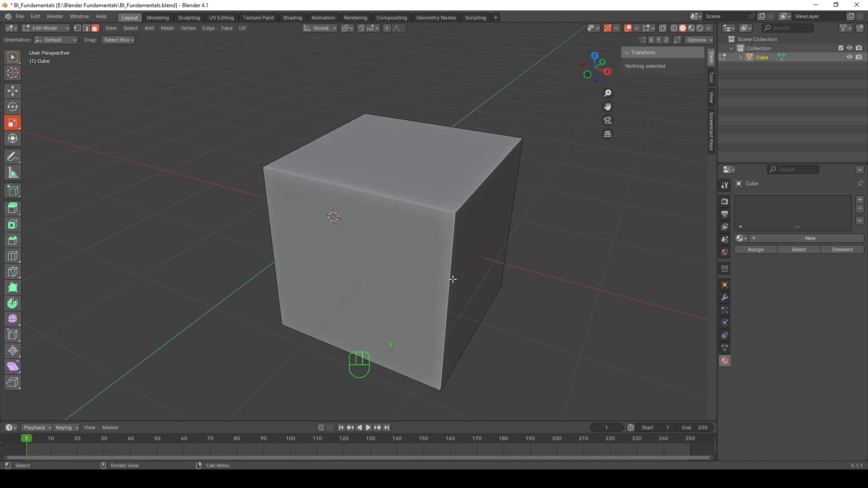
click(401, 269)
scroll(442, 304, down, 5)
middle_drag(441, 304, 416, 306)
click(13, 90)
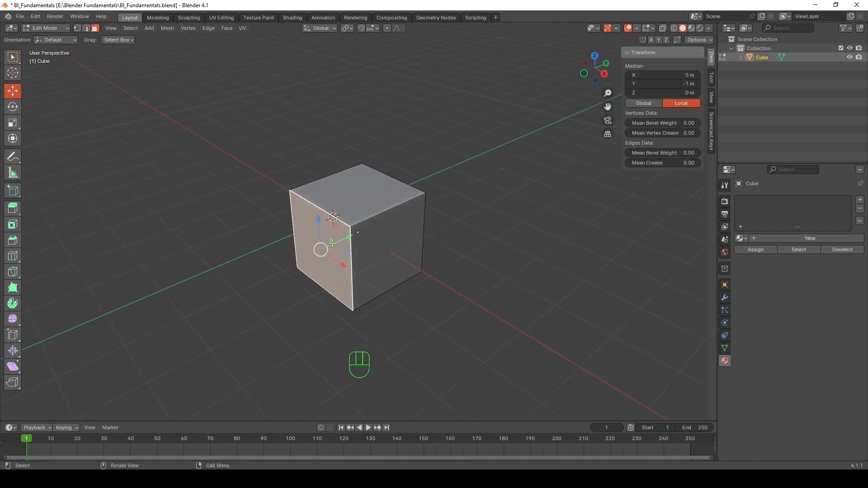
drag(349, 236, 328, 258)
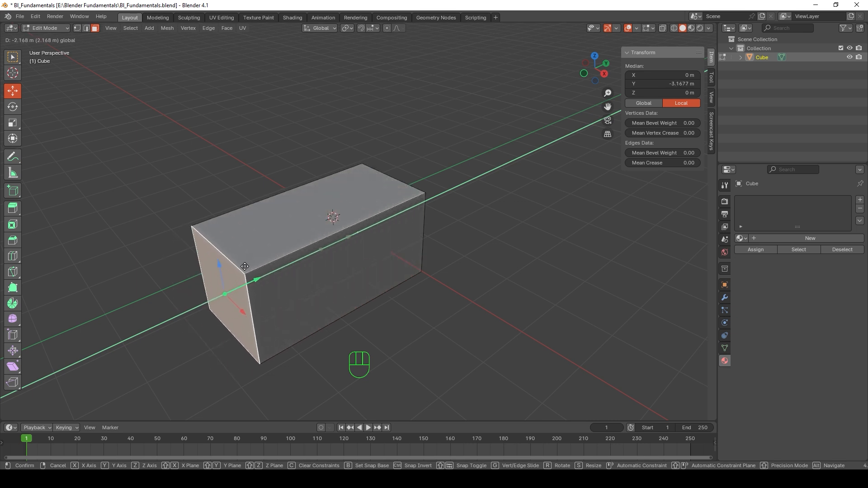
click(259, 262)
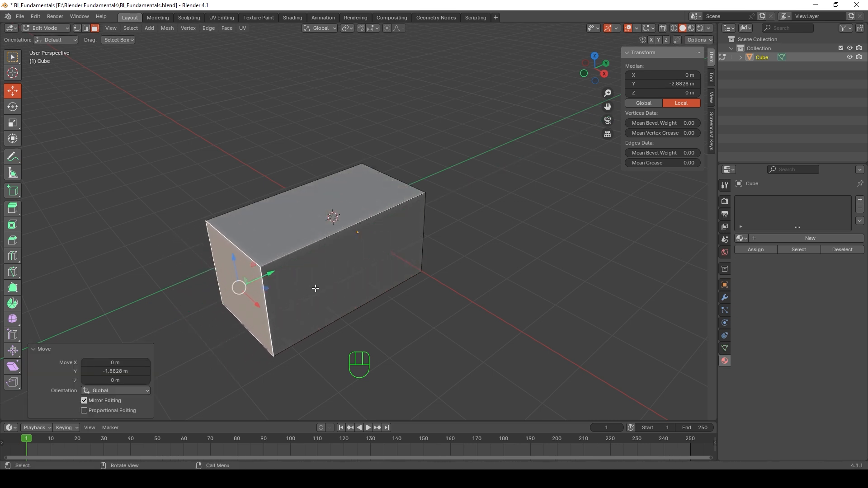
Step: Move the selected front face back about 2.03 m along the Y axis
middle_drag(316, 288, 331, 312)
key(g)
key(y)
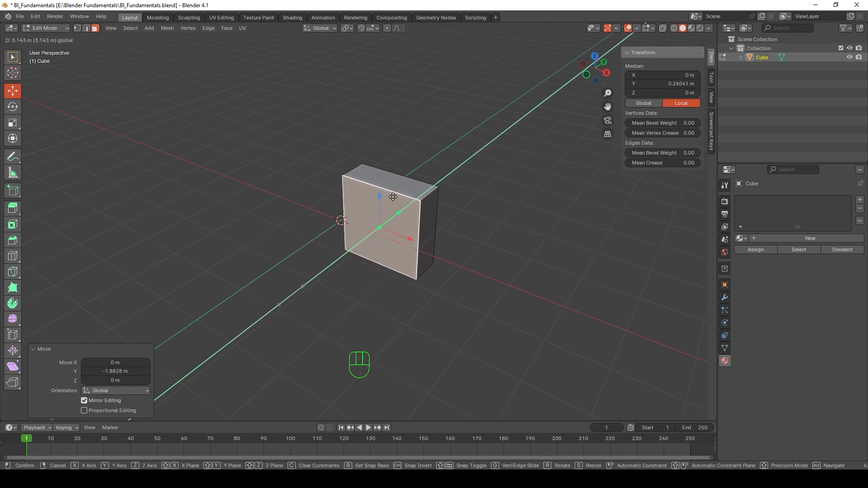
click(302, 245)
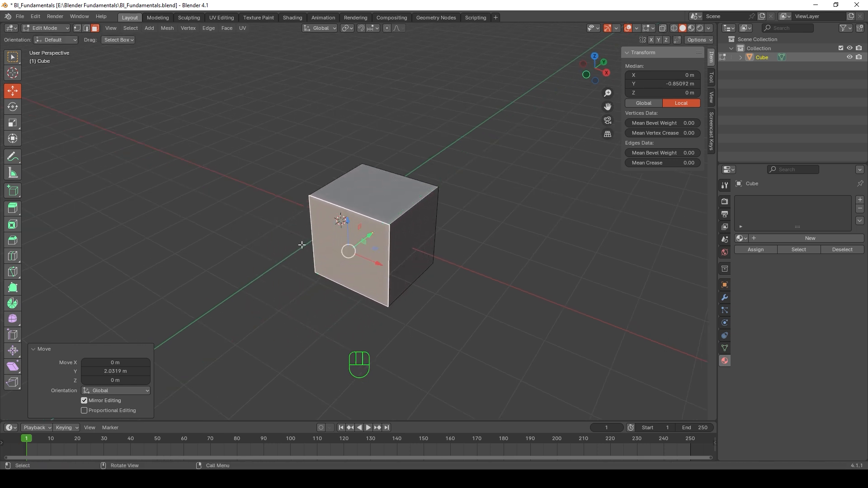
Step: Try to rotate and scale the front face, and undo the changes to it
click(13, 106)
drag(360, 236, 397, 279)
click(13, 122)
key(ctrl+z)
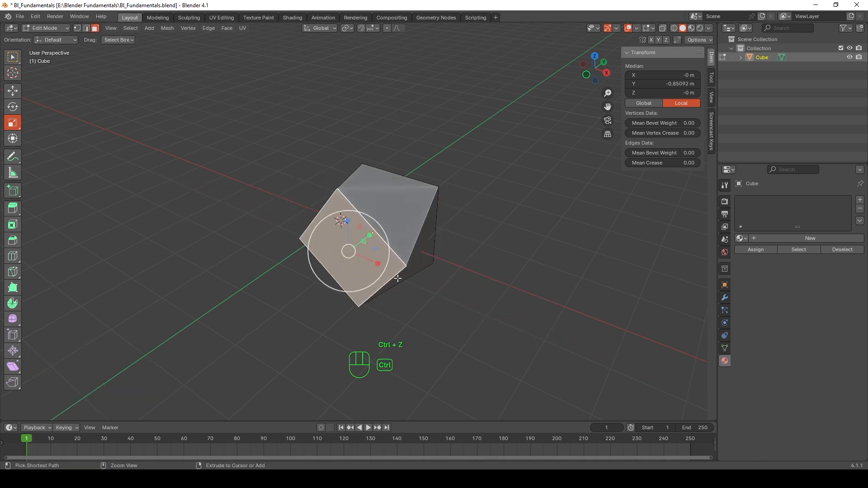
key(ctrl+z)
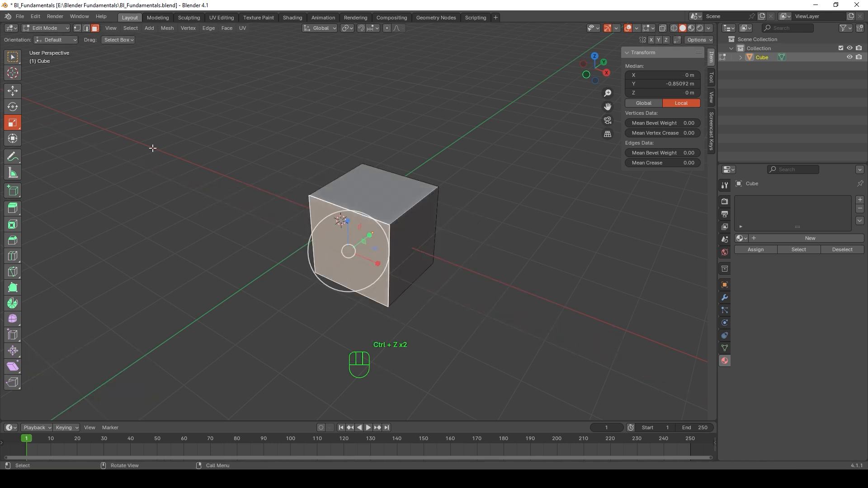
Step: Switch back to the Move tool and select the cube's top face
click(12, 91)
middle_drag(254, 195, 377, 218)
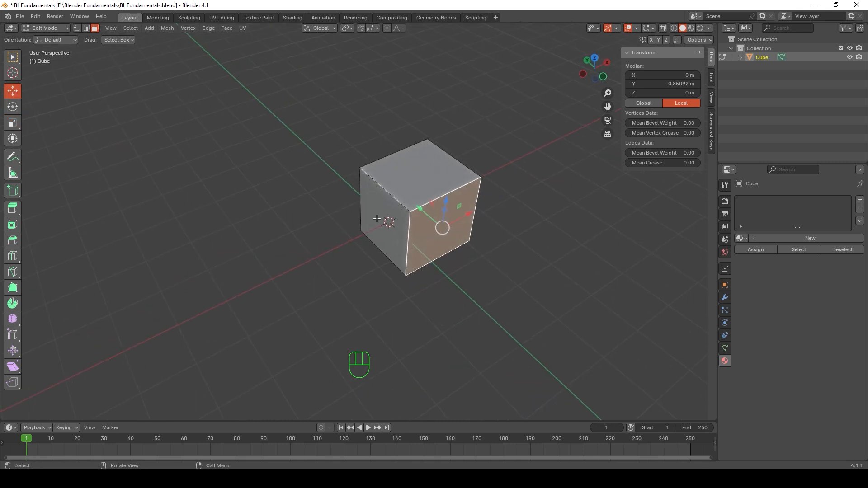
click(412, 190)
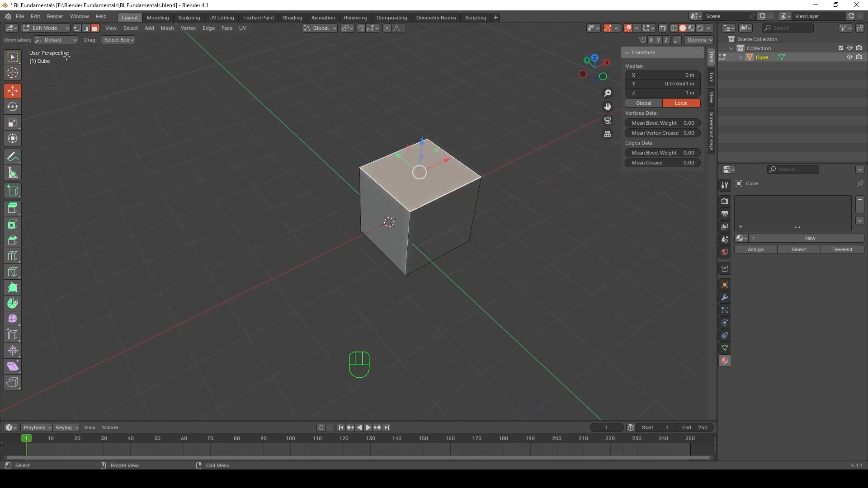
Step: Select the near upper corner in vertex select mode and the adjoining upper edge in edge select mode
click(77, 28)
middle_drag(380, 225, 266, 196)
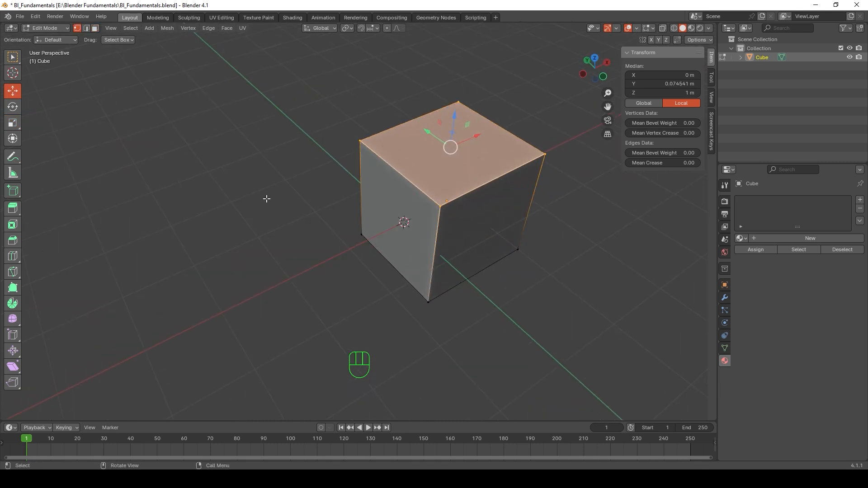
click(260, 193)
click(440, 206)
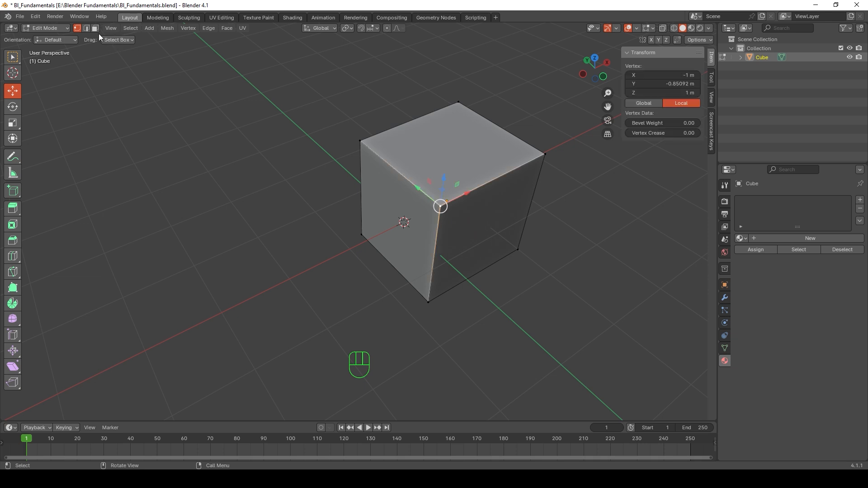
click(85, 28)
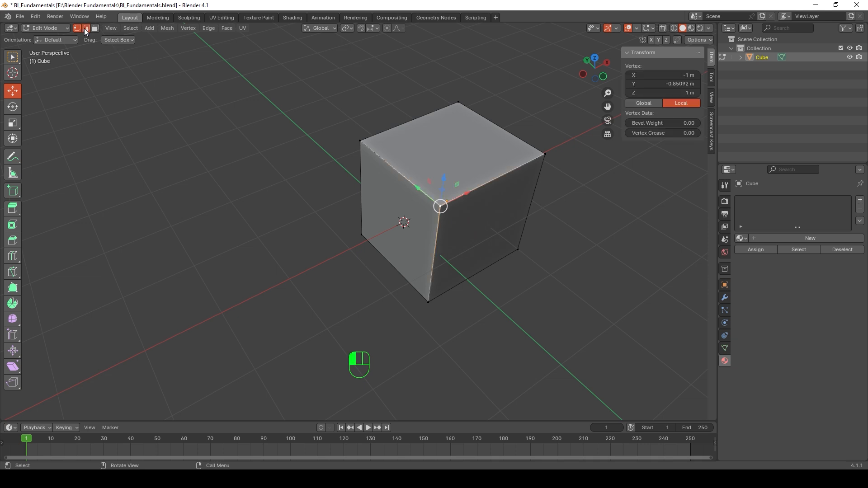
click(475, 191)
Step: Return to face select mode and select the cube's front face on the negative Y side
key(3)
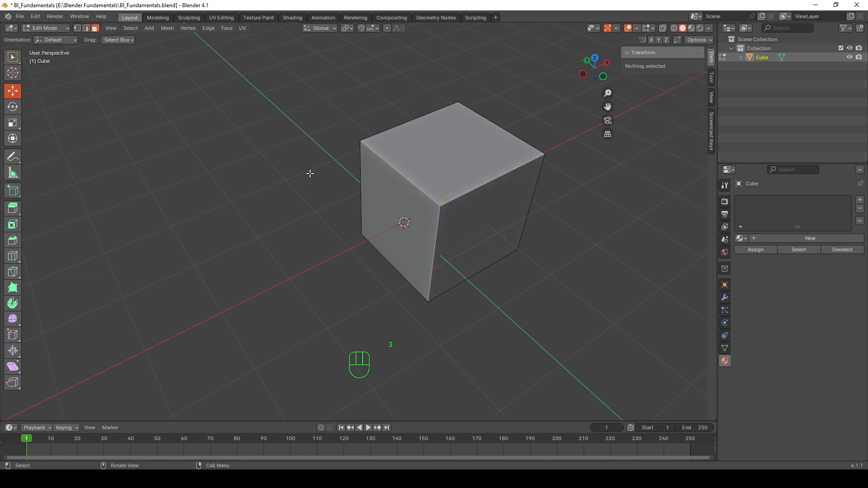
click(488, 215)
middle_drag(510, 224, 471, 275)
middle_drag(413, 291, 448, 290)
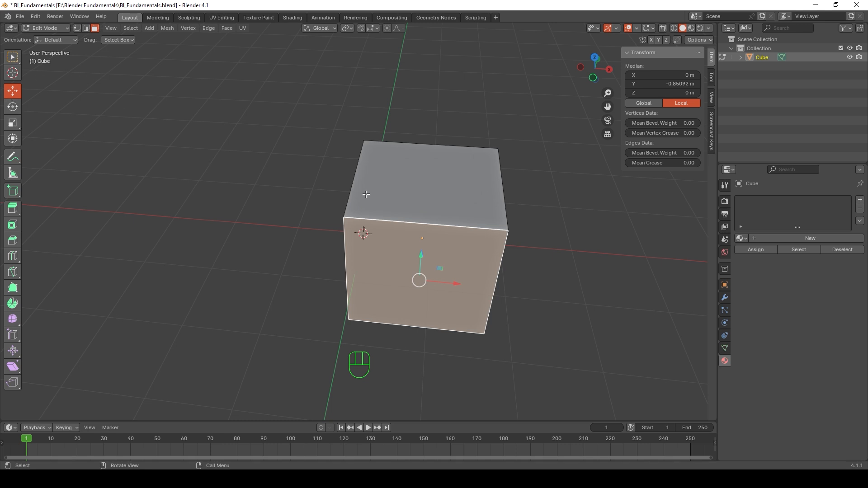
middle_drag(366, 194, 343, 202)
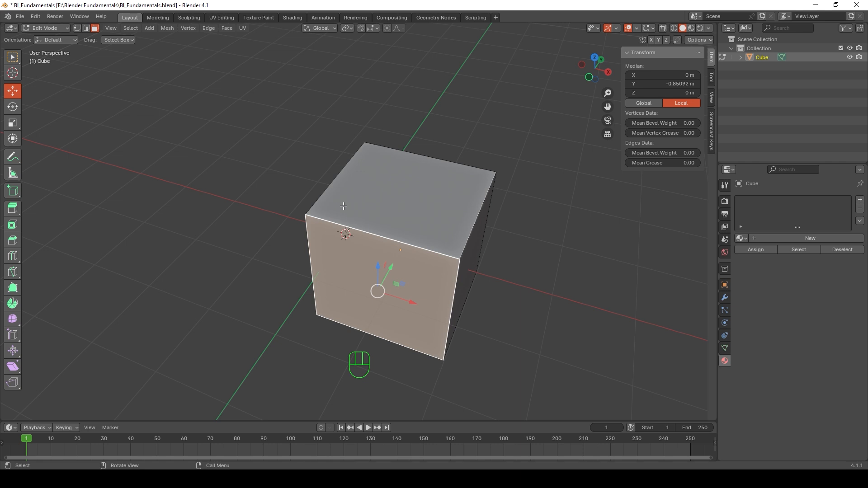
Step: Lower the cube's top face about 1.67 m along Z to flatten it into a slab
middle_drag(281, 212, 402, 184)
click(412, 177)
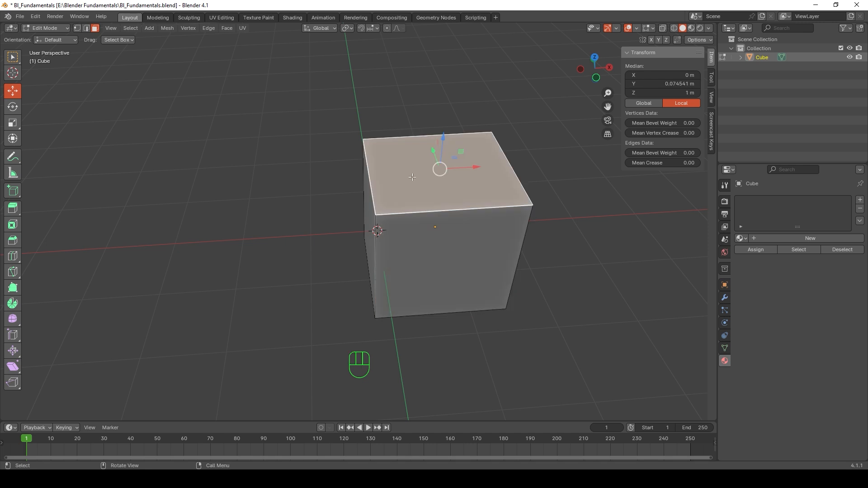
middle_drag(352, 192, 325, 173)
drag(431, 117, 430, 217)
middle_drag(430, 217, 387, 270)
Step: Move the slab's end face on the negative X side about -2.35 m along X
click(385, 253)
drag(414, 249, 257, 269)
middle_drag(257, 268, 254, 246)
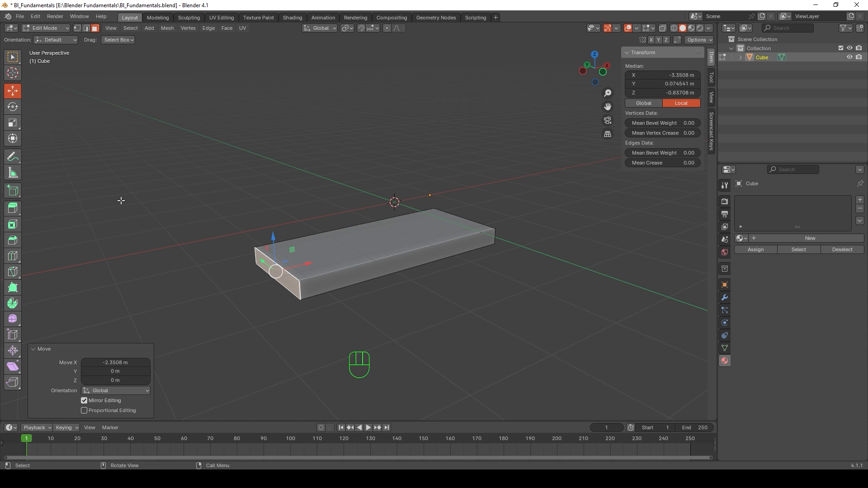
Step: Select and deselect the slab's top face, and return to Object Mode
click(85, 149)
click(379, 248)
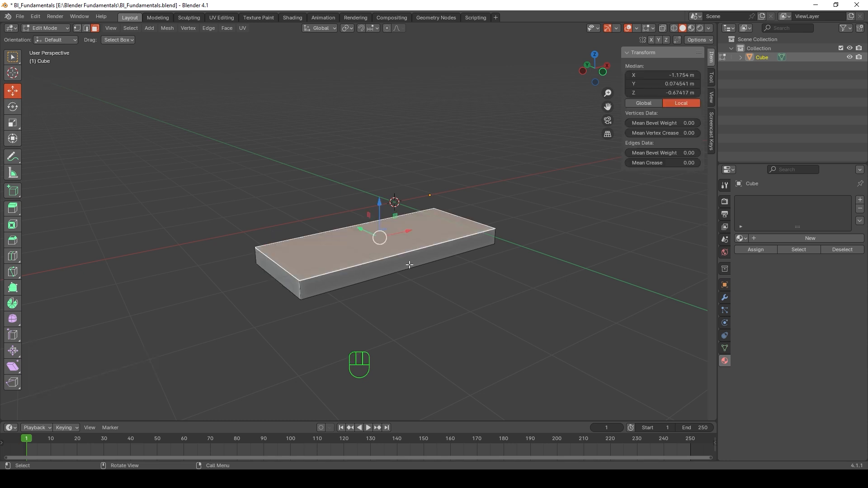
middle_drag(410, 265, 286, 213)
click(278, 217)
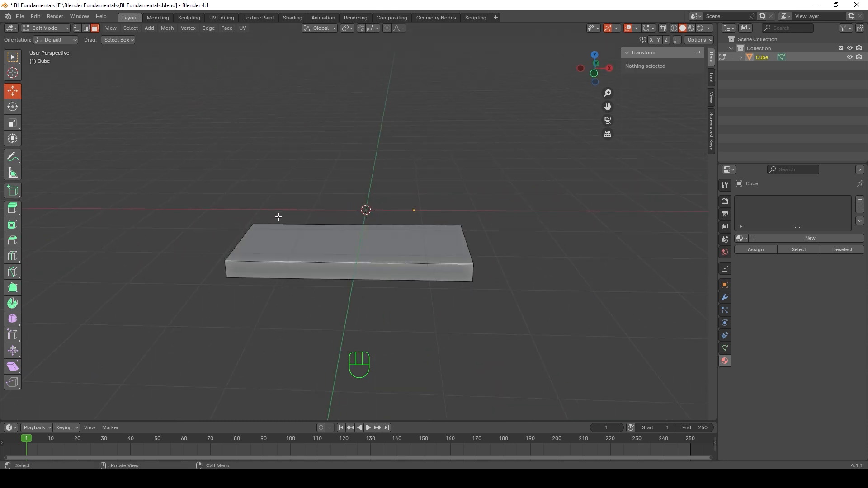
middle_drag(331, 249, 341, 258)
key(Tab)
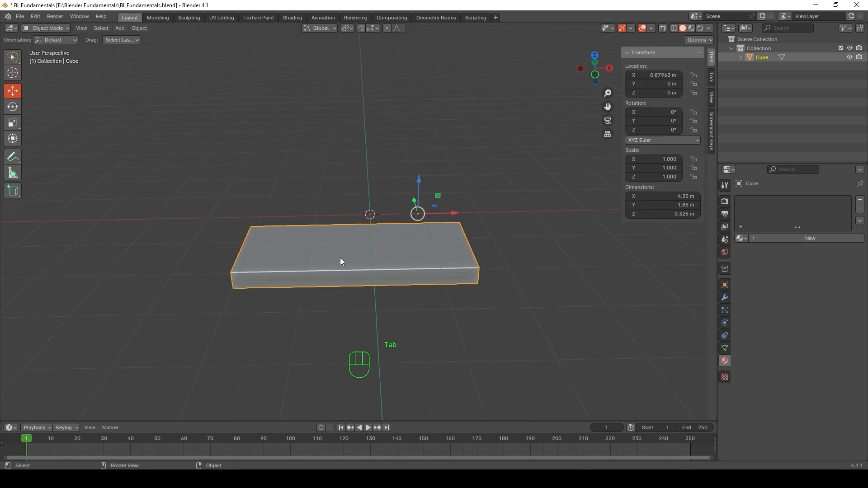
Step: Try to move the whole slab up along Z in Object Mode, and undo the move
drag(421, 182, 420, 63)
middle_drag(421, 63, 410, 120)
middle_drag(404, 89, 423, 114)
middle_drag(443, 158, 423, 159)
key(ctrl+z)
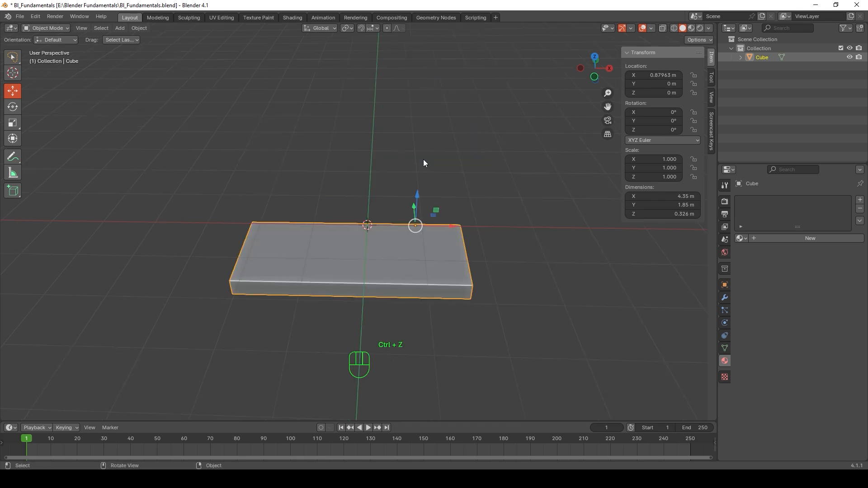
middle_drag(415, 203, 294, 209)
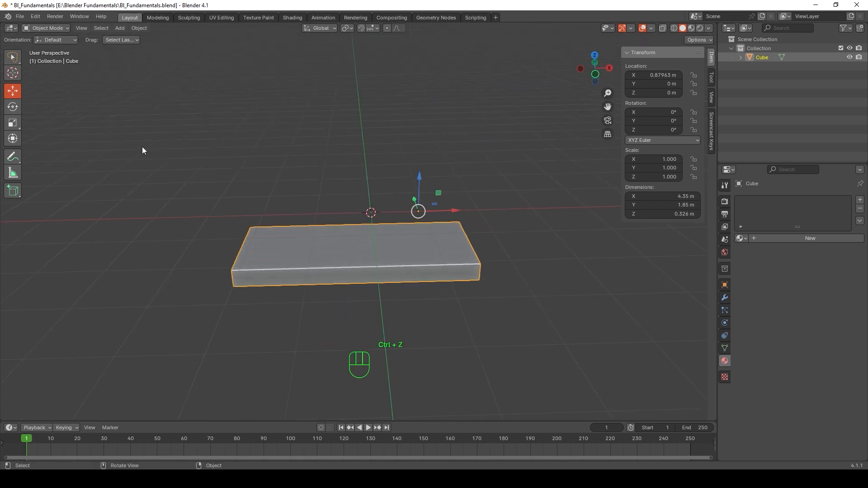
Step: Enter Edit Mode, select the slab's top face, and extend the selection to the whole mesh
key(Tab)
middle_drag(339, 273, 330, 270)
click(319, 264)
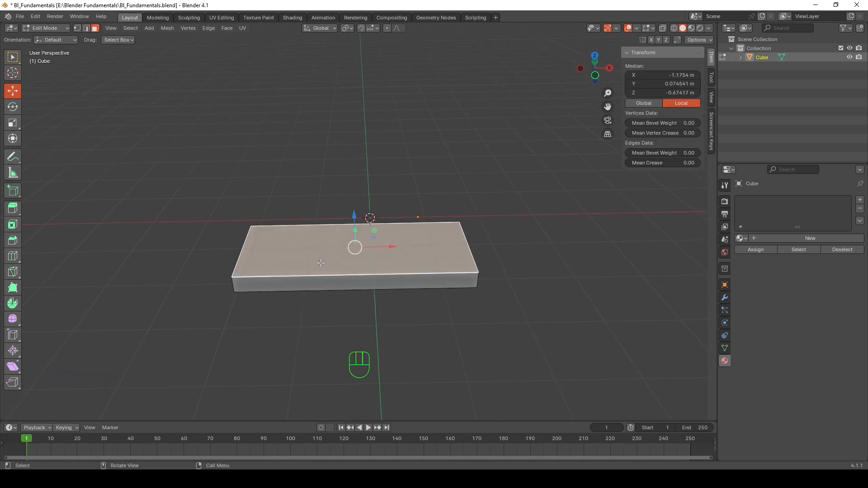
key(a)
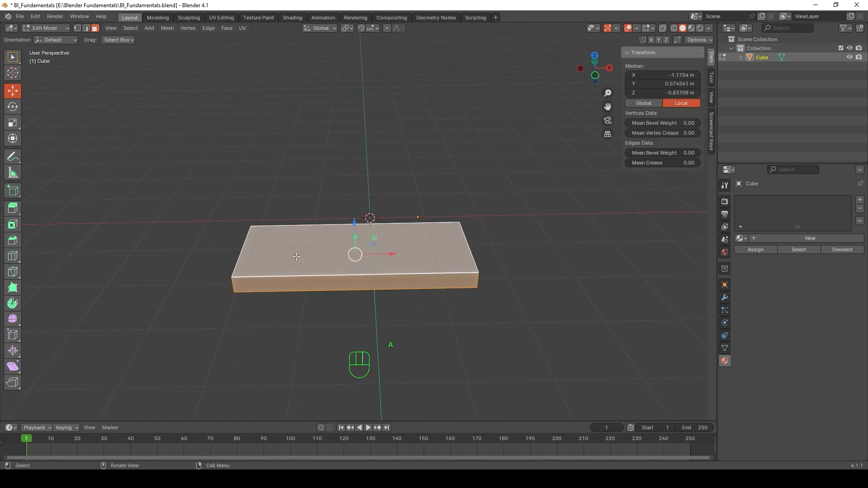
Step: Select the whole slab mesh in Edit Mode, move it up about 2.96 m along Z, and deselect it
middle_drag(329, 264, 277, 213)
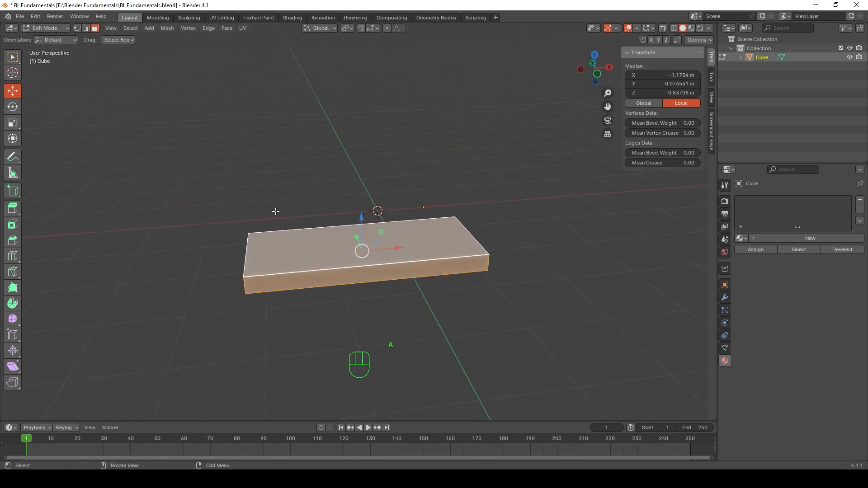
click(216, 190)
middle_drag(253, 226, 244, 231)
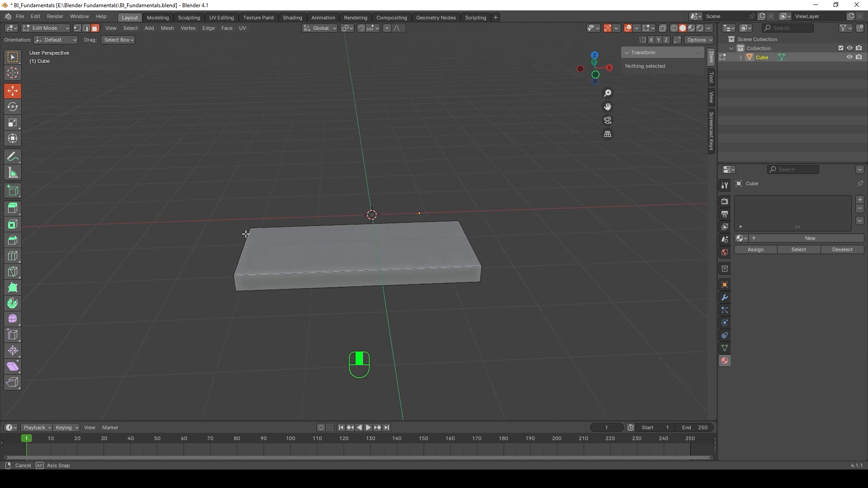
click(323, 250)
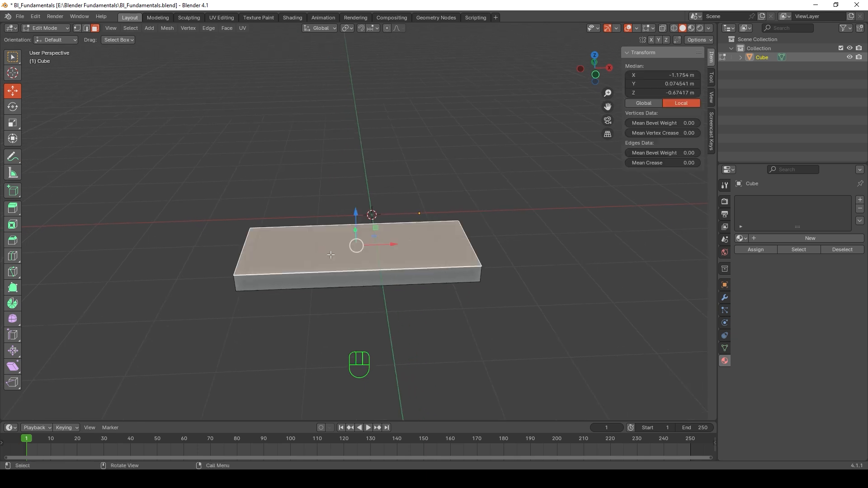
key(a)
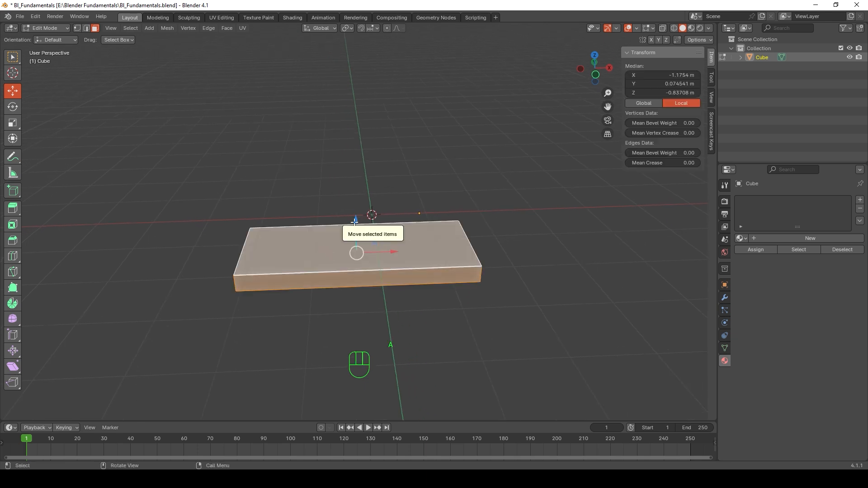
drag(356, 221, 348, 65)
scroll(385, 154, down, 1)
mouse_move(392, 166)
middle_down()
mouse_move(397, 190)
mouse_move(395, 181)
middle_up()
click(409, 188)
middle_drag(494, 199, 433, 177)
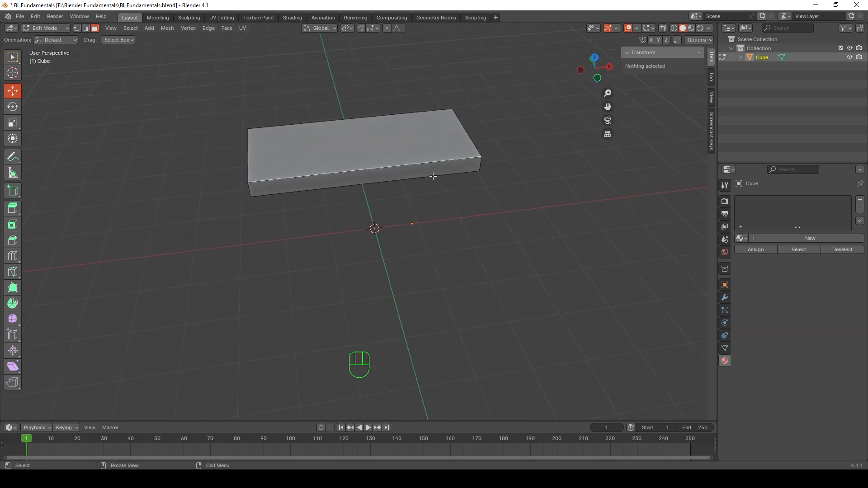
Step: Thin the slab by moving its top face about -0.244 m along Z, and deselect the face
click(362, 140)
drag(364, 110, 360, 120)
click(538, 217)
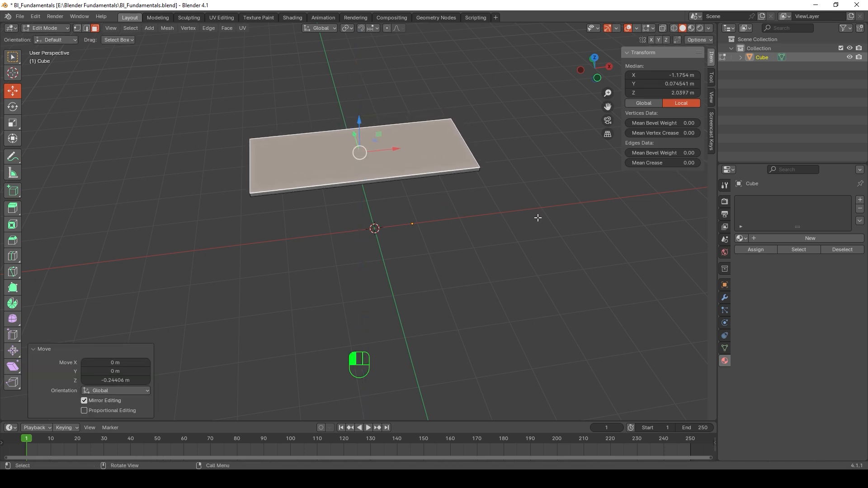
middle_drag(478, 207, 469, 190)
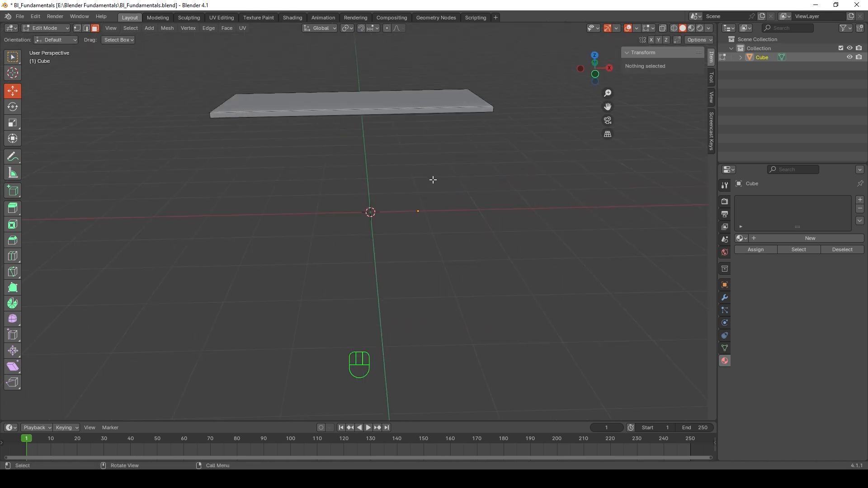
drag(607, 106, 621, 157)
scroll(414, 154, up, 3)
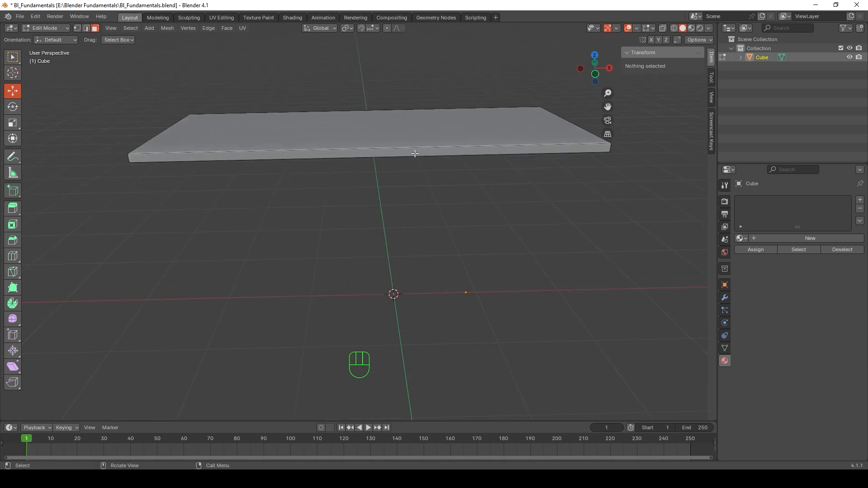
middle_drag(415, 154, 413, 180)
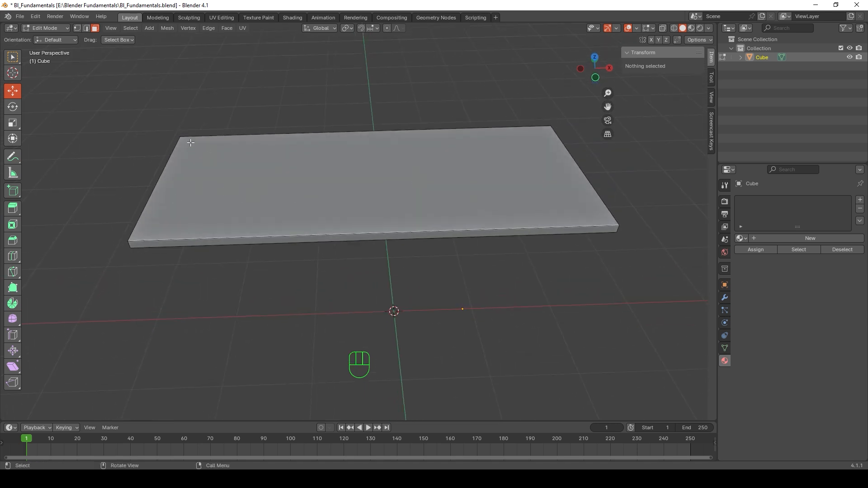
Step: Add a centred loop cut across the slab, try 7 cuts, and set the number of cuts back to 1
click(12, 257)
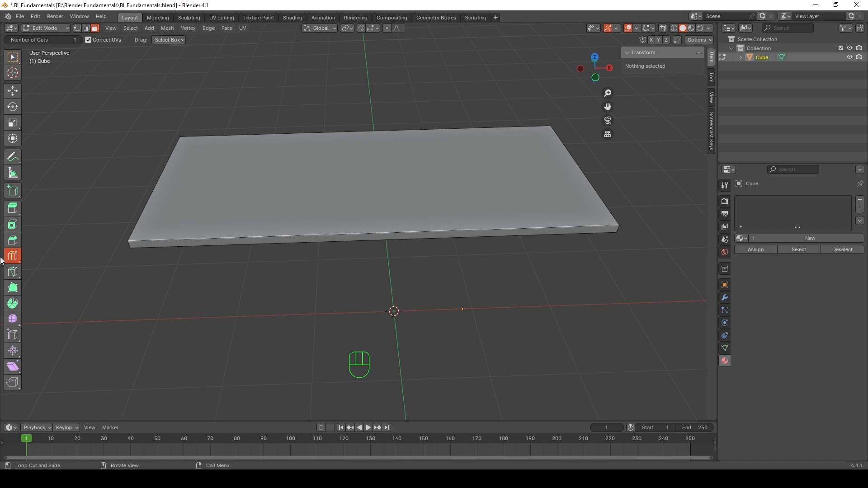
click(372, 233)
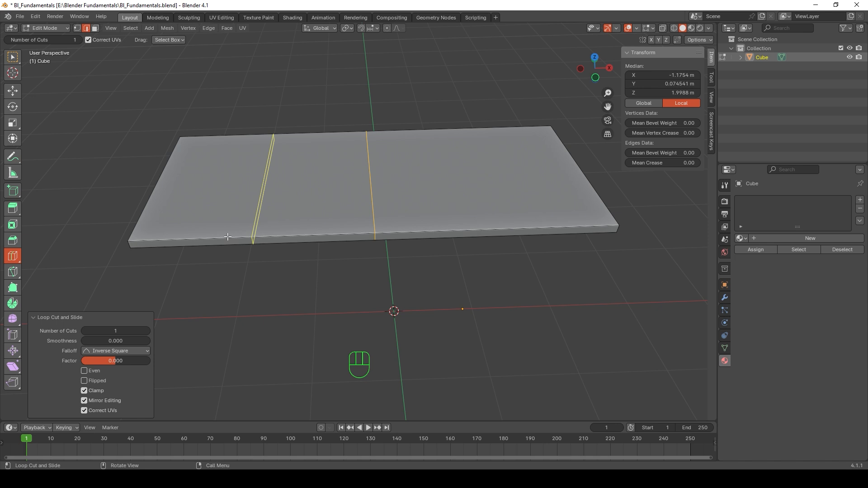
drag(115, 331, 136, 331)
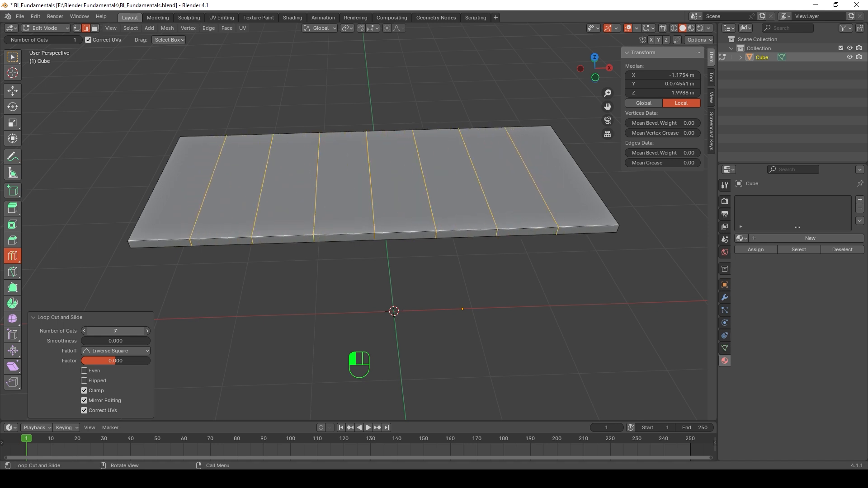
right_click(280, 292)
click(121, 333)
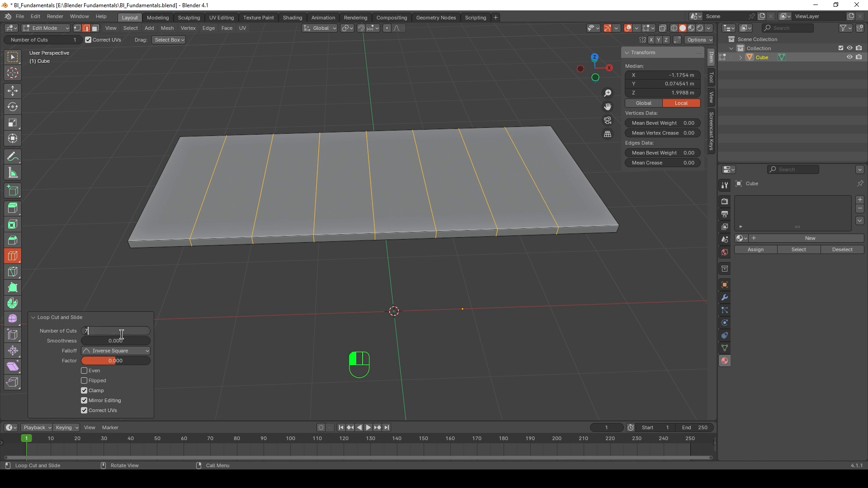
click(155, 328)
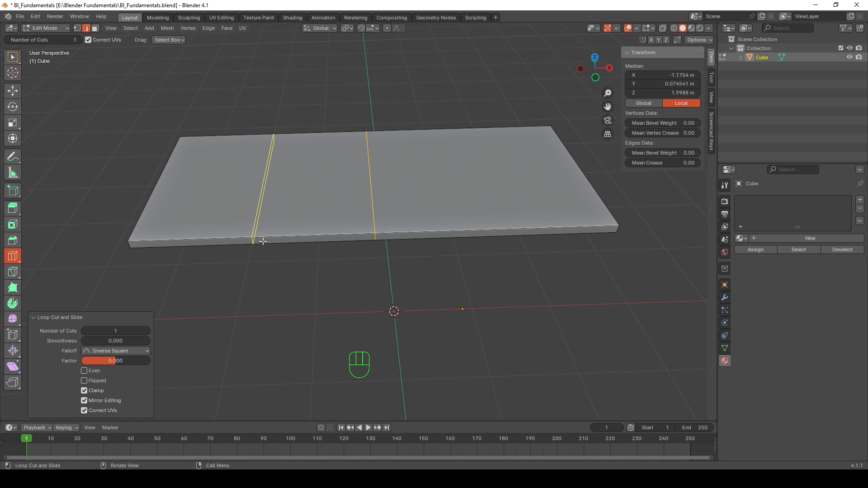
Step: Add two more loop cuts slid toward the slab's negative X end, with factors of about 0.893 and 0.747, and deselect them
drag(259, 235, 140, 236)
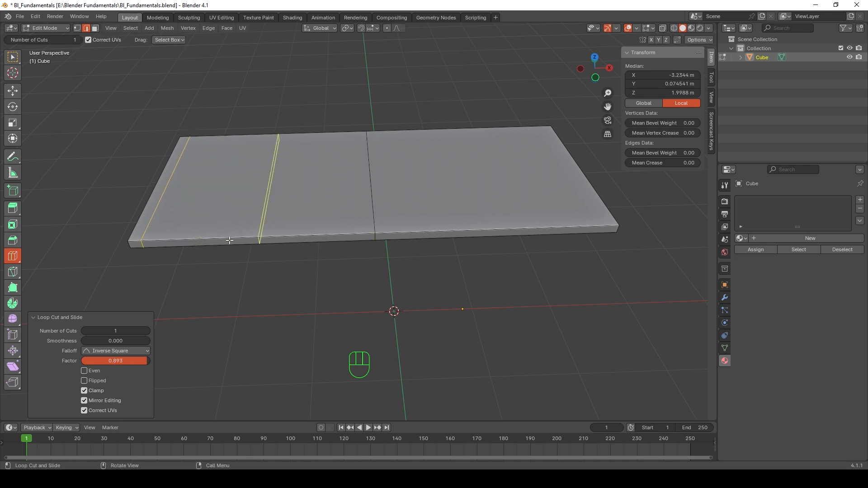
drag(259, 239, 172, 235)
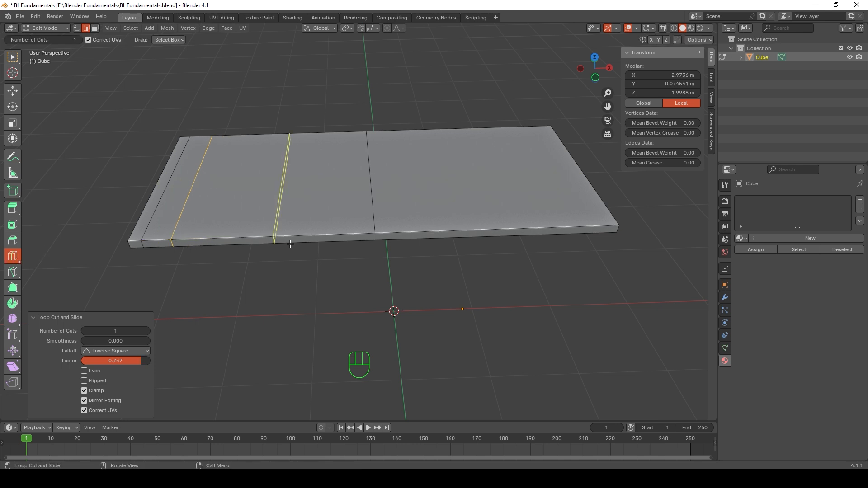
key(w)
click(249, 284)
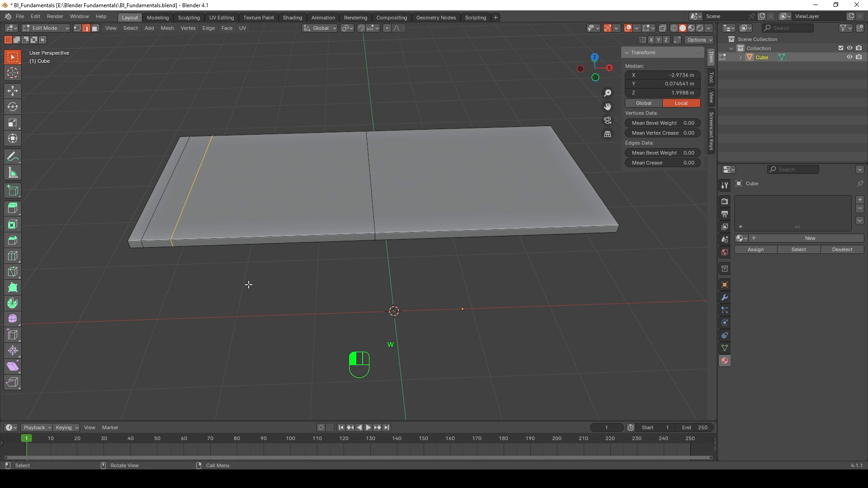
middle_drag(240, 284, 246, 281)
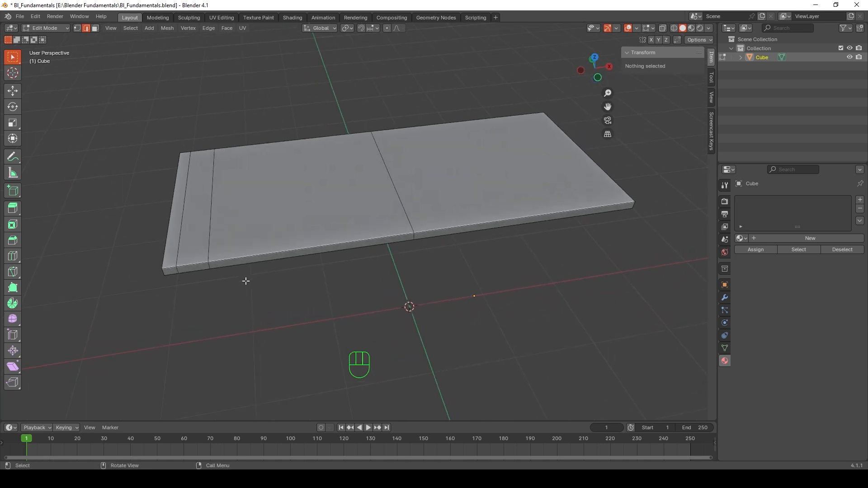
Step: Undo all loop cuts made on the slab
key(ctrl+z)
key(ctrl+z)
key(ctrl+z)
key(ctrl+z)
key(ctrl+z)
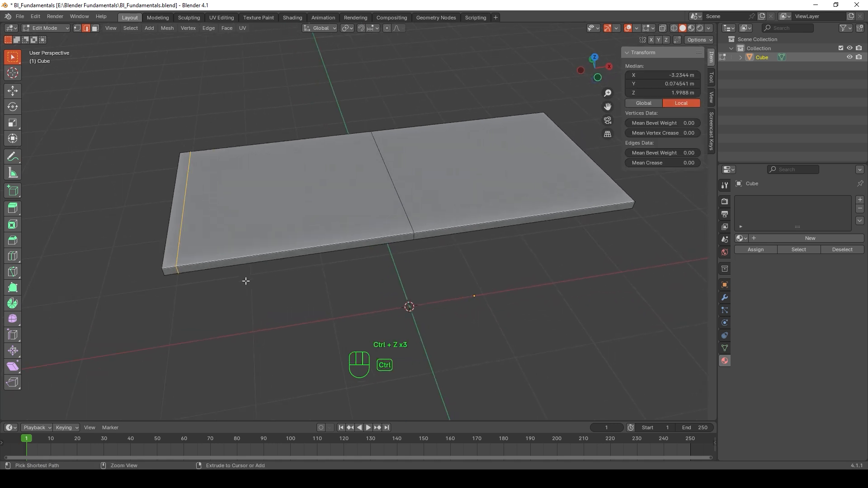
Step: Preview various cut counts for a loop cut across the slab, and place a single cut centred along its length
middle_drag(245, 282, 288, 286)
key(ctrl+r)
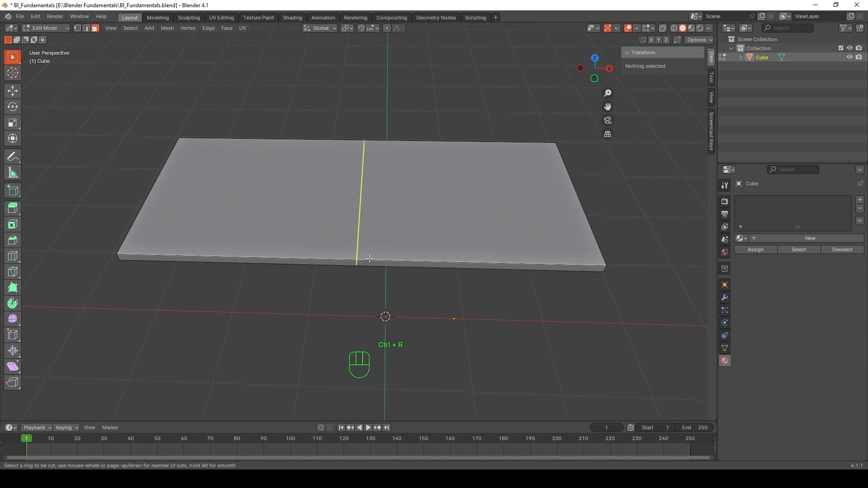
scroll(361, 257, up, 2)
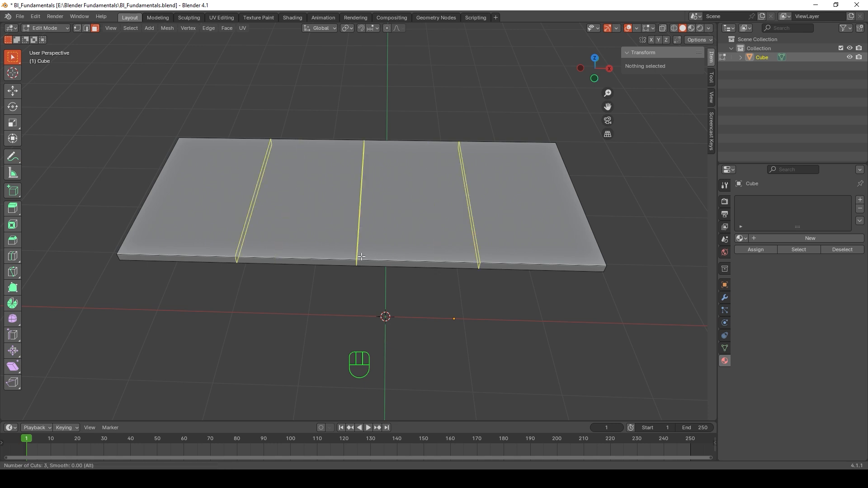
scroll(361, 257, down, 2)
scroll(361, 257, up, 1)
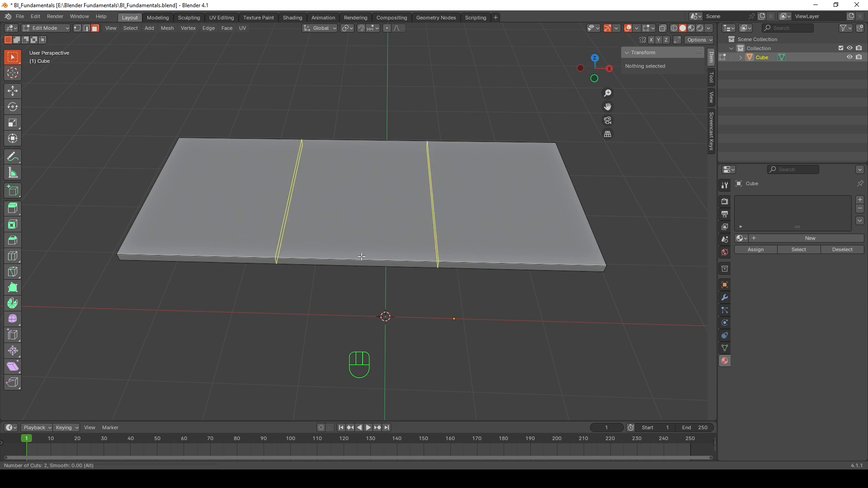
scroll(358, 256, up, 1)
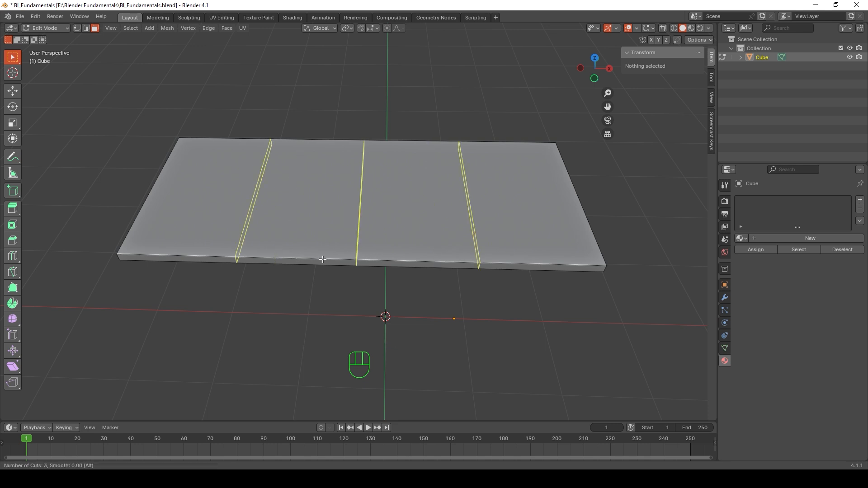
scroll(366, 257, down, 2)
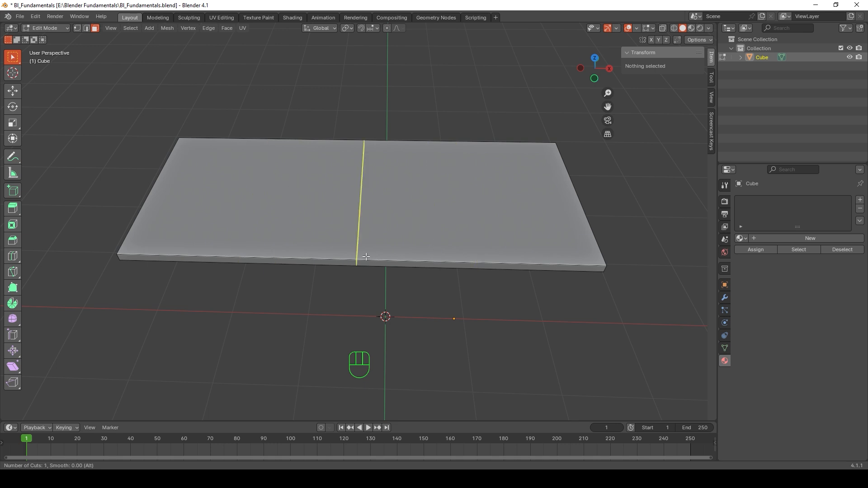
scroll(365, 256, up, 8)
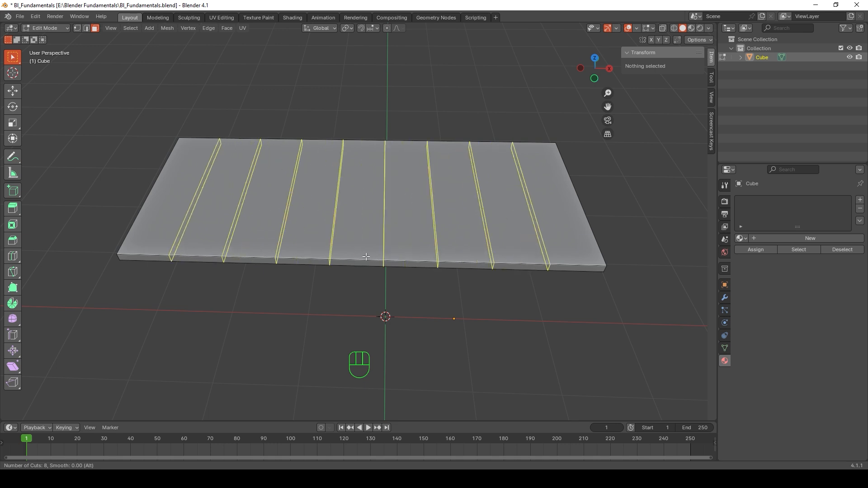
scroll(366, 257, up, 6)
scroll(366, 255, down, 5)
scroll(366, 251, up, 6)
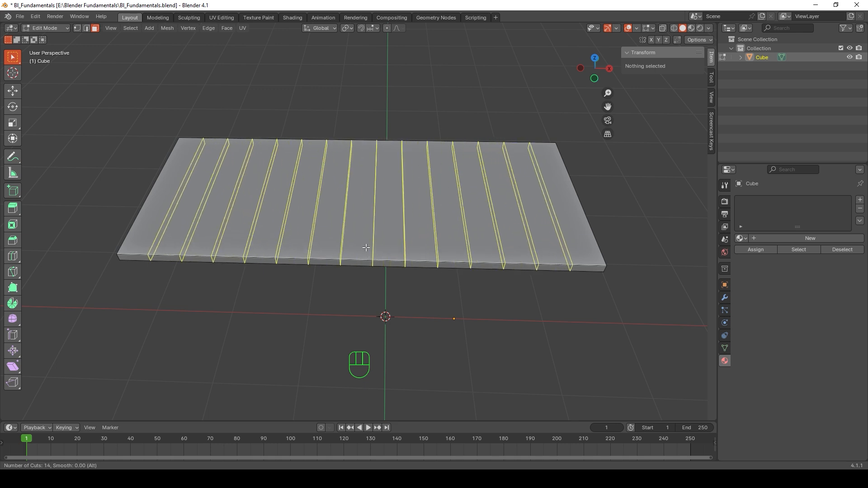
scroll(366, 248, down, 2)
scroll(366, 247, down, 6)
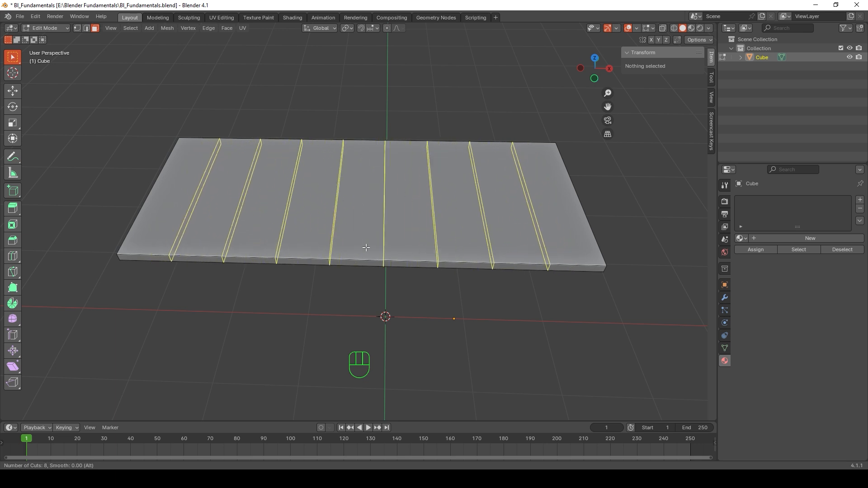
scroll(366, 248, up, 5)
scroll(365, 248, down, 3)
scroll(366, 248, up, 3)
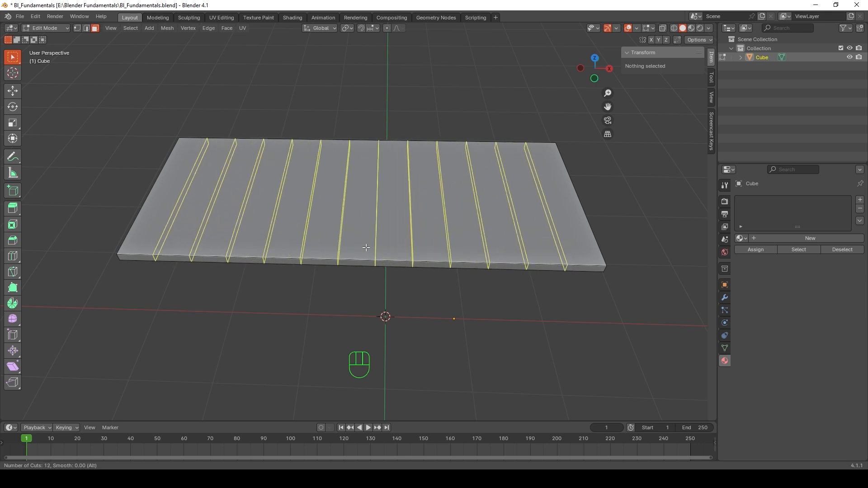
scroll(365, 248, down, 5)
scroll(366, 248, down, 7)
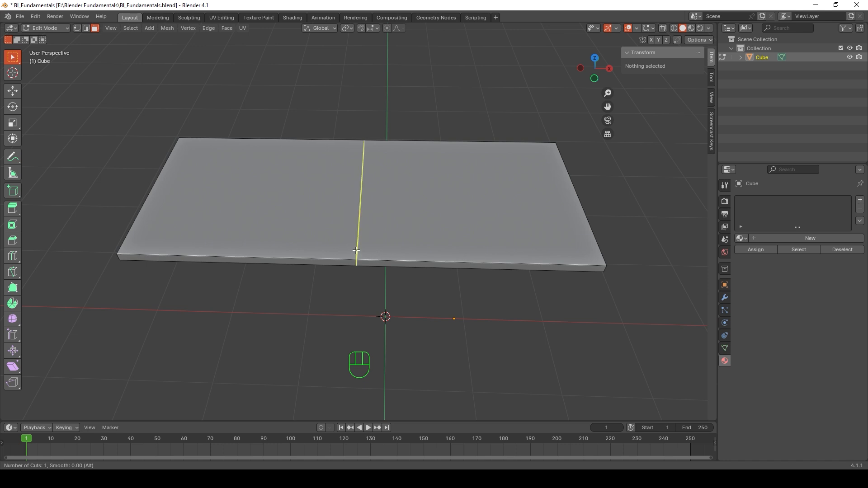
click(356, 250)
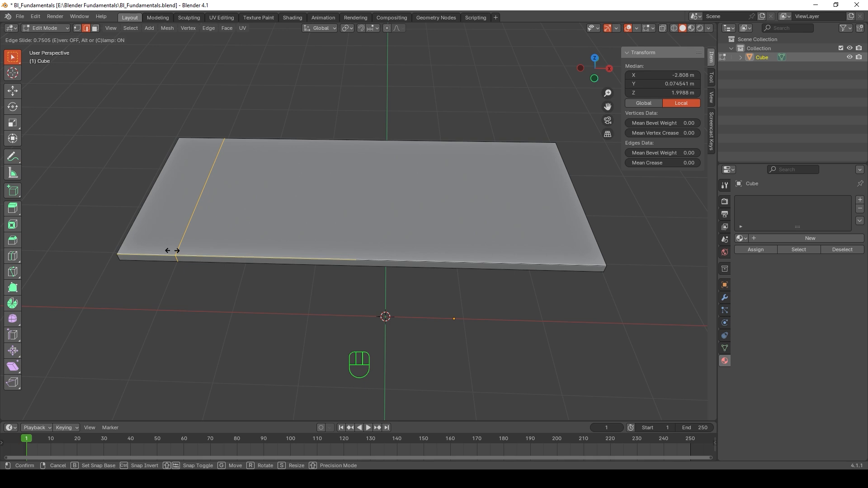
key(Escape)
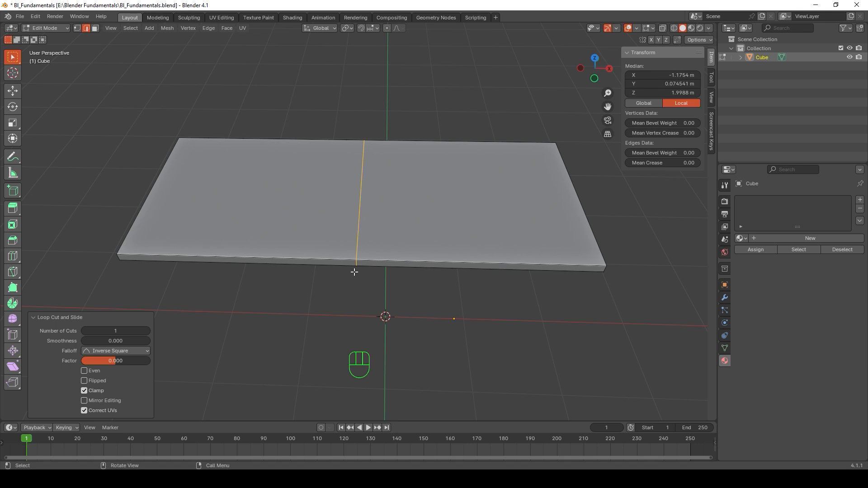
Step: Select the loop cut's edge on the slab's top face and examine the cut from above and below
mouse_move(338, 282)
middle_down()
mouse_move(349, 285)
mouse_move(337, 286)
middle_up()
click(335, 288)
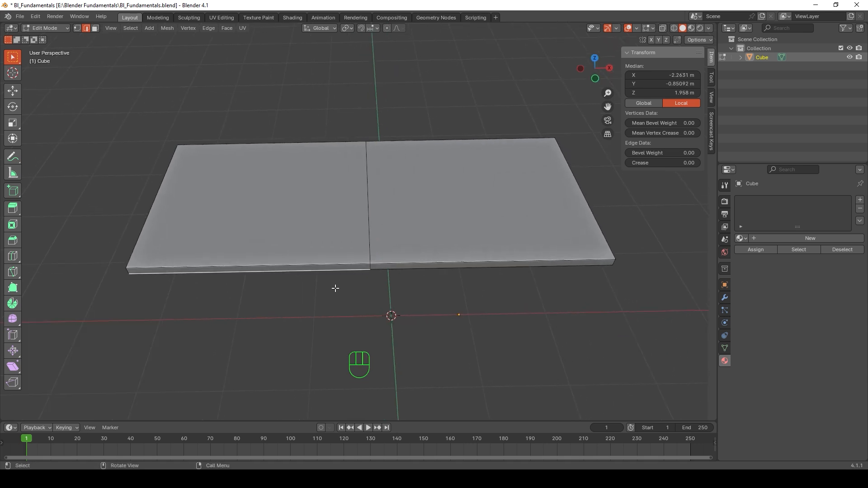
click(367, 271)
mouse_move(252, 301)
middle_down()
mouse_move(250, 242)
mouse_move(260, 299)
middle_up()
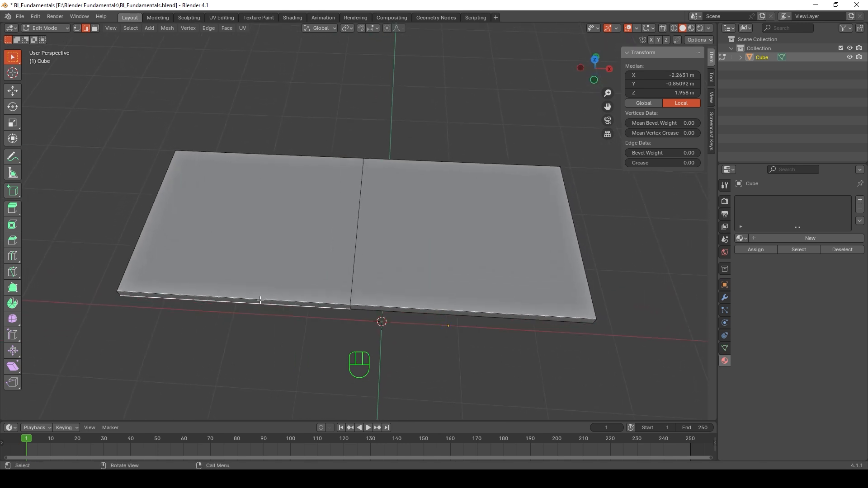
click(358, 218)
middle_drag(351, 223, 357, 147)
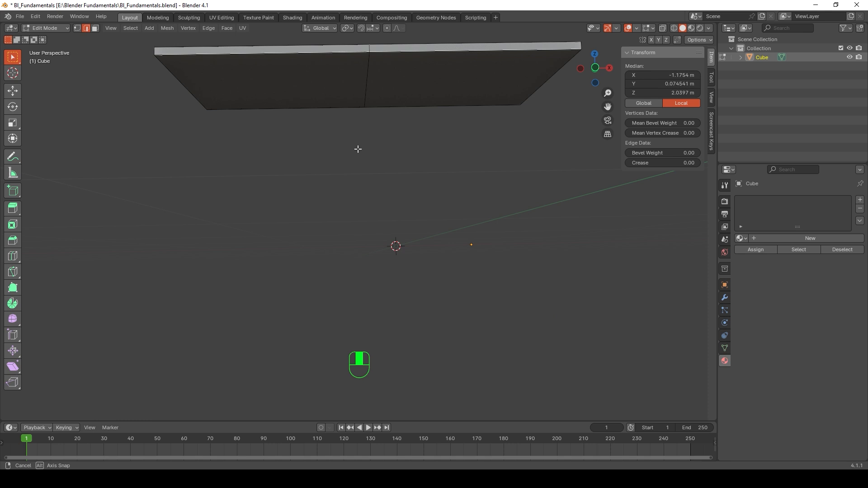
middle_drag(362, 86, 360, 171)
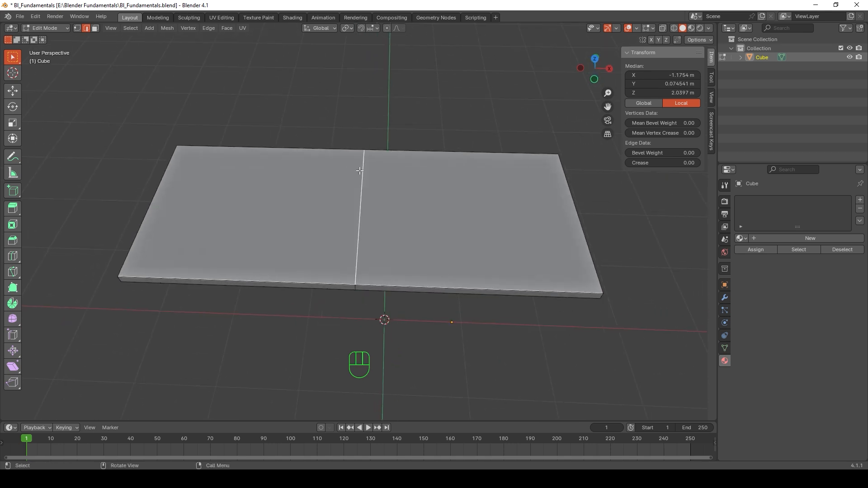
Step: Move the selected top-face cut edge about 2.05 m along negative X and inspect the slab from below
click(13, 90)
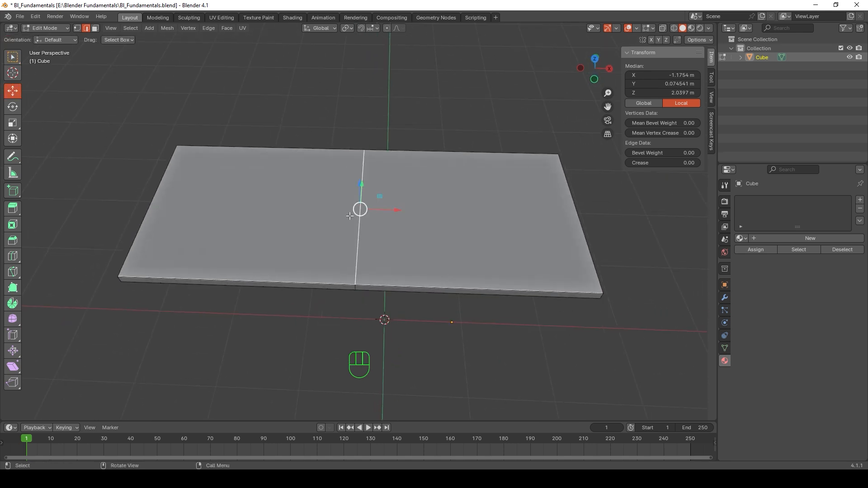
drag(390, 210, 197, 211)
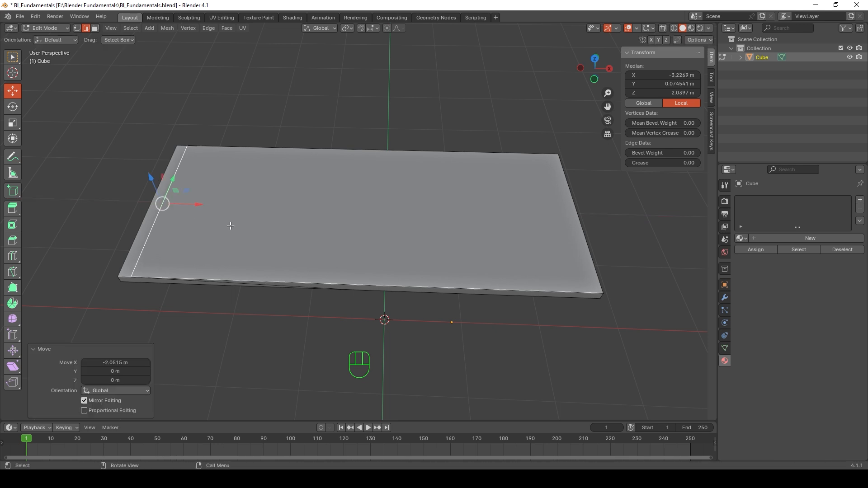
middle_drag(300, 250, 298, 191)
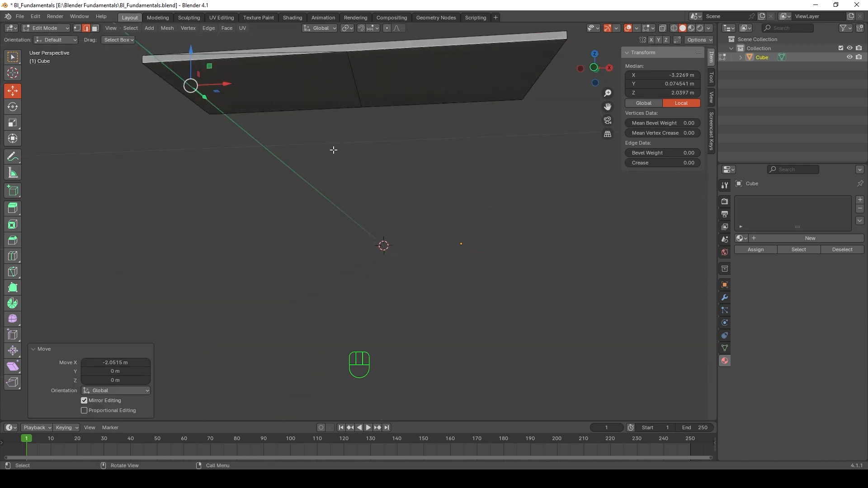
middle_drag(333, 150, 340, 184)
scroll(312, 175, up, 1)
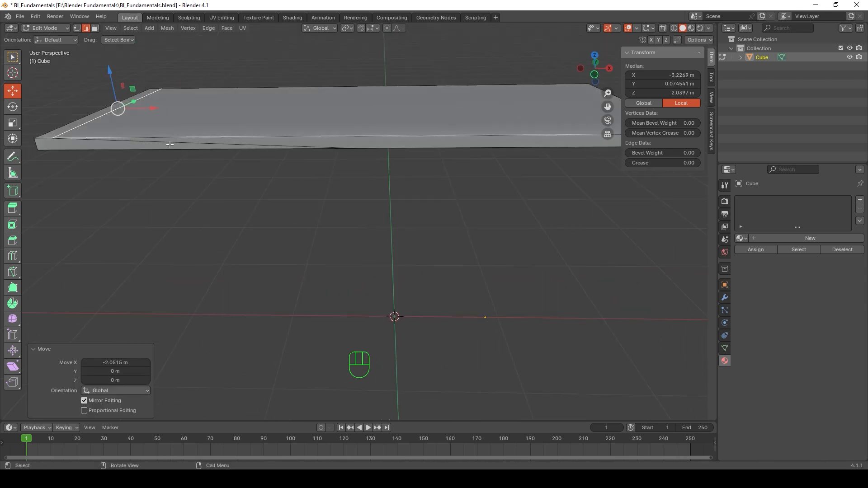
Step: Move the top-face cut edge about 1.91 m along positive X, and select the cut's edge on the underside
drag(180, 108, 383, 117)
click(86, 120)
middle_drag(385, 153, 374, 102)
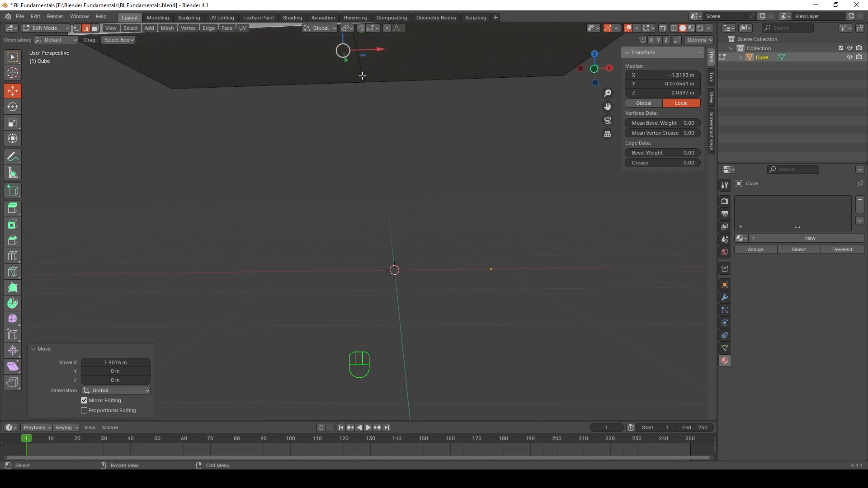
click(361, 66)
middle_drag(361, 66, 345, 210)
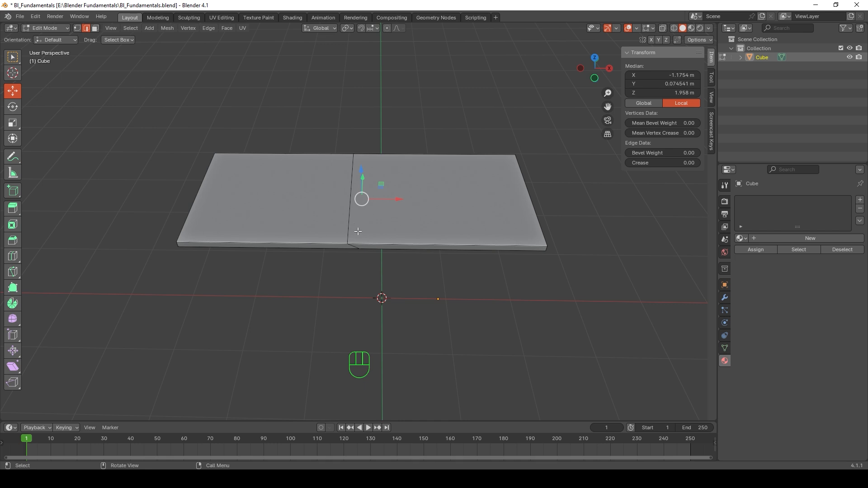
Step: Undo the edge selections and moves on the slab, back to the centred cut with its top edge selected
key(ctrl+z)
key(ctrl+z)
key(ctrl+z)
key(ctrl+z)
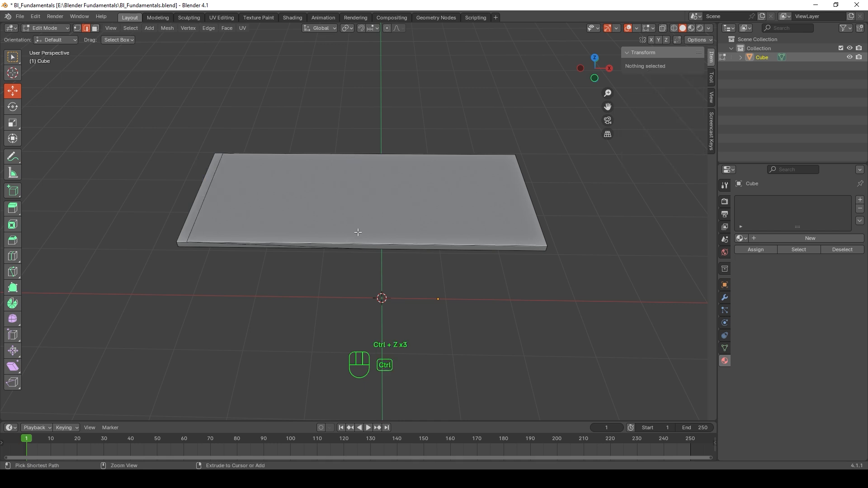
key(ctrl+z)
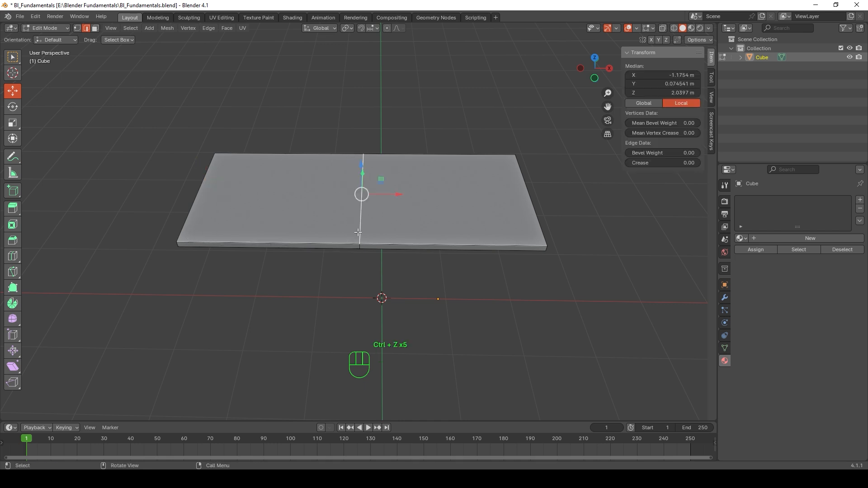
Step: Select the entire centre edge loop around the slab and move it about 2.1 m along negative X
scroll(350, 222, up, 3)
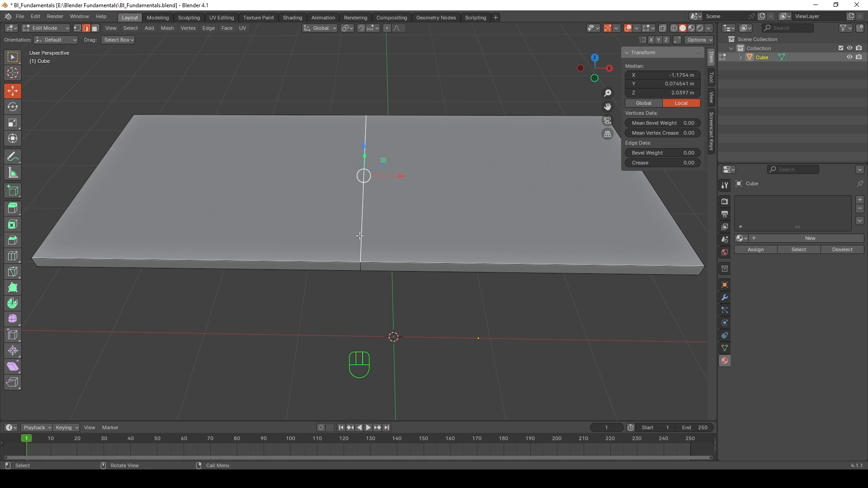
alt+click(360, 236)
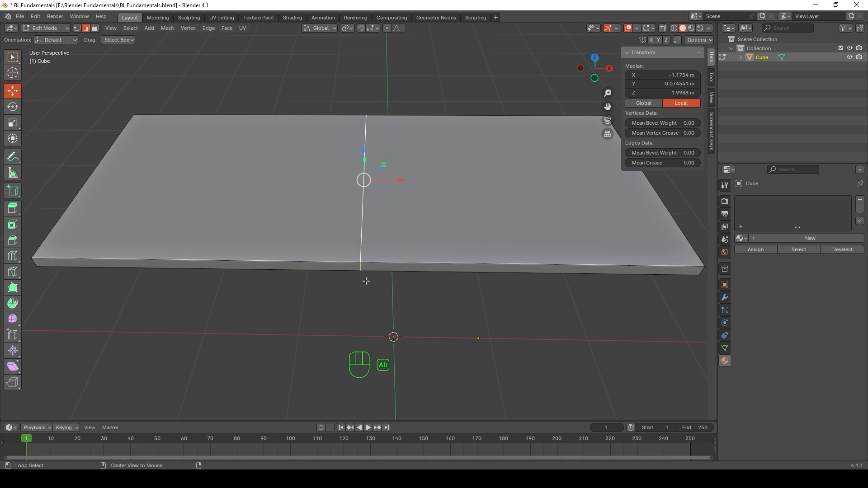
middle_drag(366, 281, 386, 134)
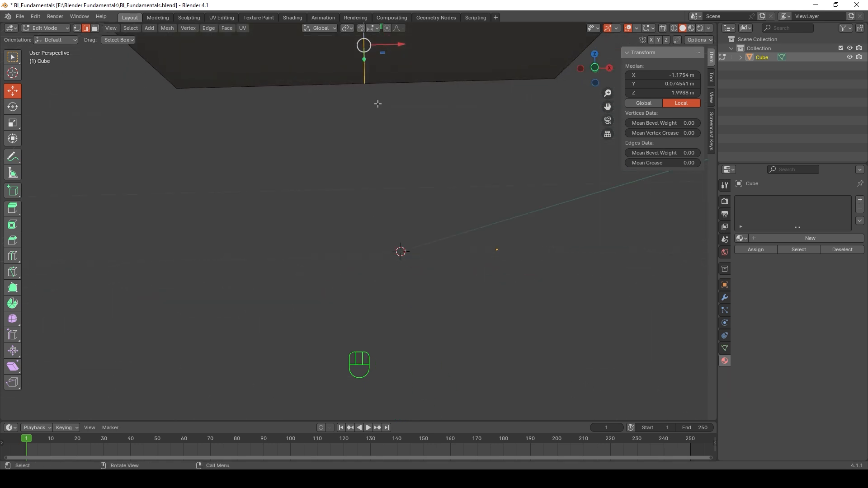
middle_drag(378, 104, 256, 118)
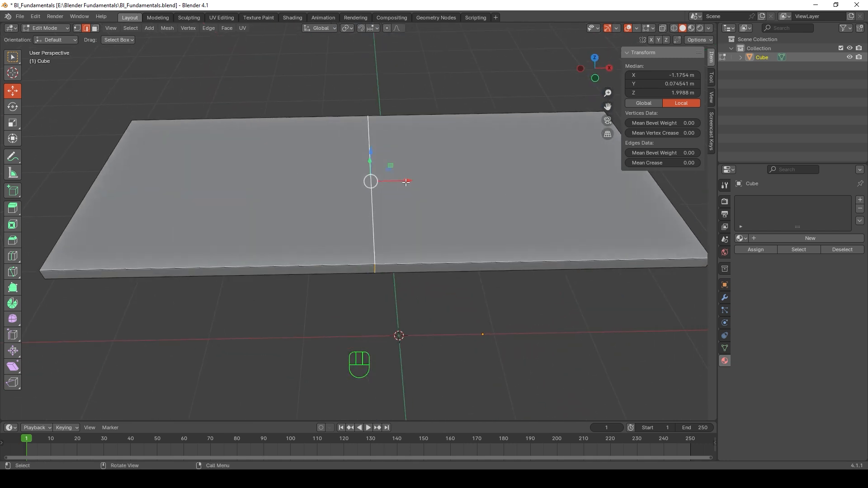
drag(404, 182, 139, 200)
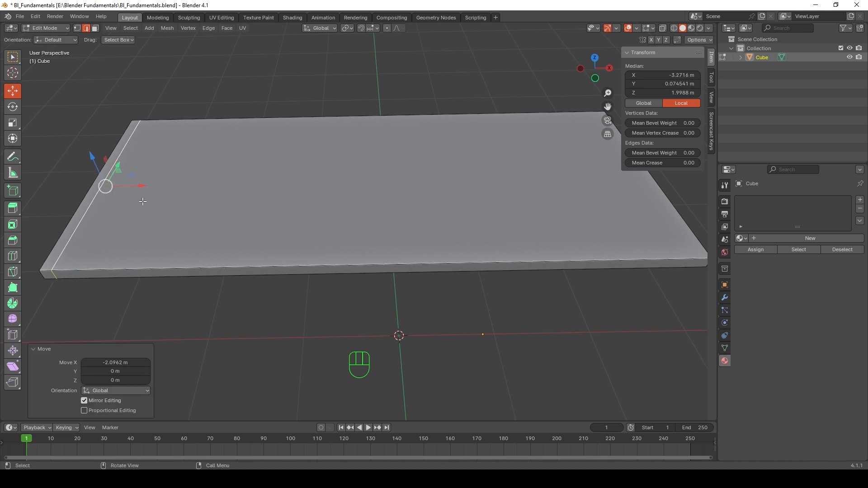
Step: Duplicate the edge loop about 4.12 m along X to the slab's opposite end, and deselect it
scroll(201, 214, down, 2)
mouse_move(254, 198)
middle_down()
mouse_move(253, 172)
mouse_move(251, 187)
middle_up()
key(shift+d)
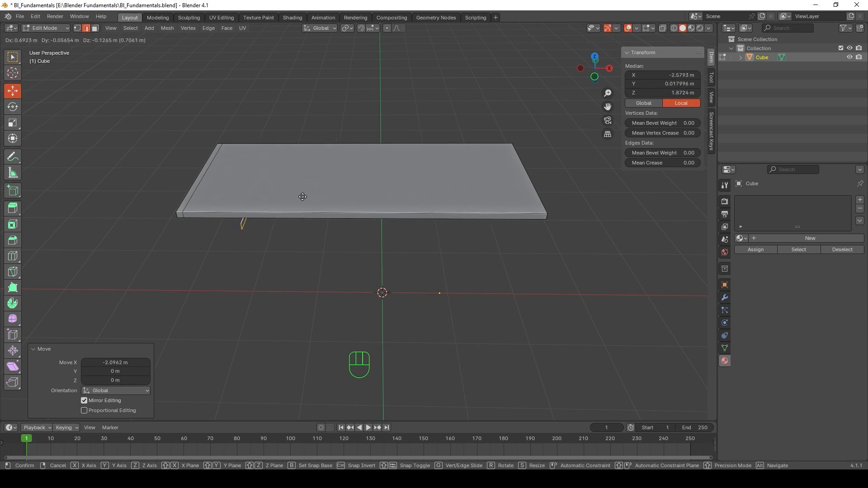
key(x)
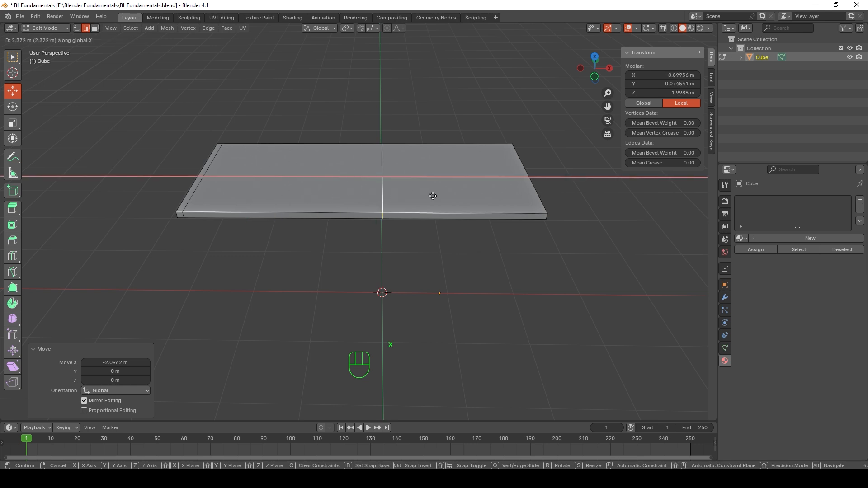
click(561, 200)
middle_drag(598, 208, 501, 229)
scroll(312, 238, up, 2)
mouse_move(237, 236)
middle_down()
mouse_move(208, 223)
mouse_move(225, 226)
middle_up()
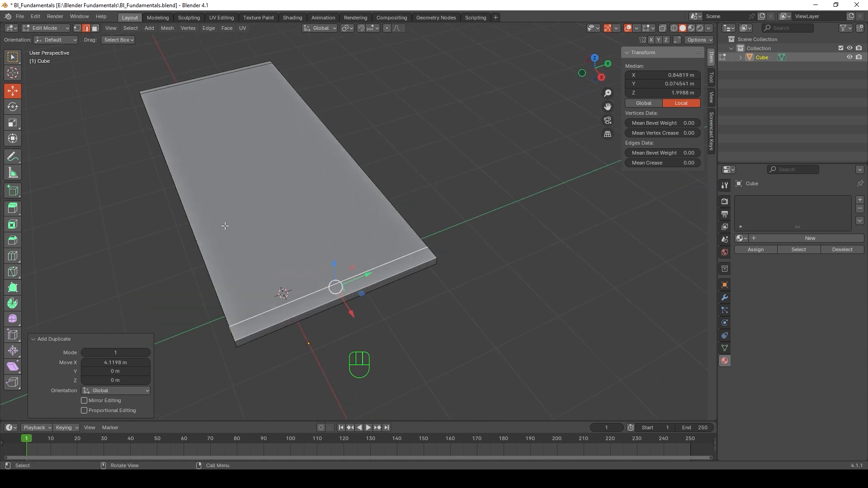
click(148, 268)
Step: Add two lengthwise loop cuts to the slab, slid toward its negative Y side with a factor of about 0.835
middle_drag(175, 267, 166, 288)
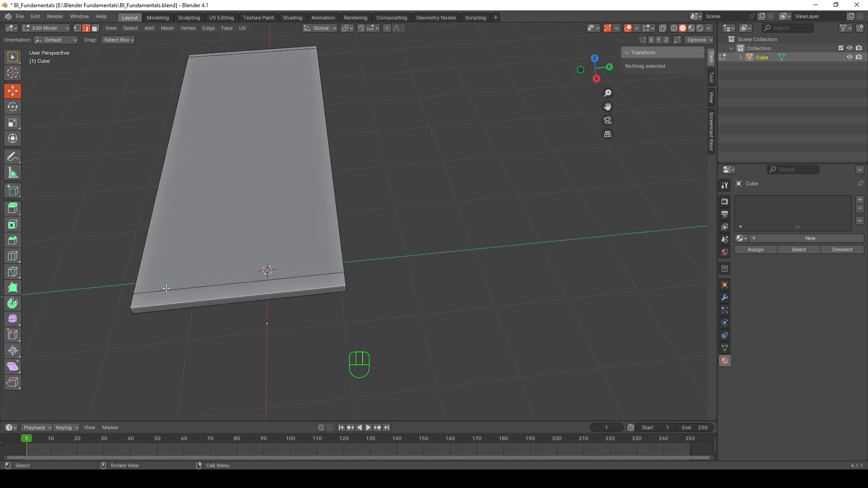
key(ctrl+r)
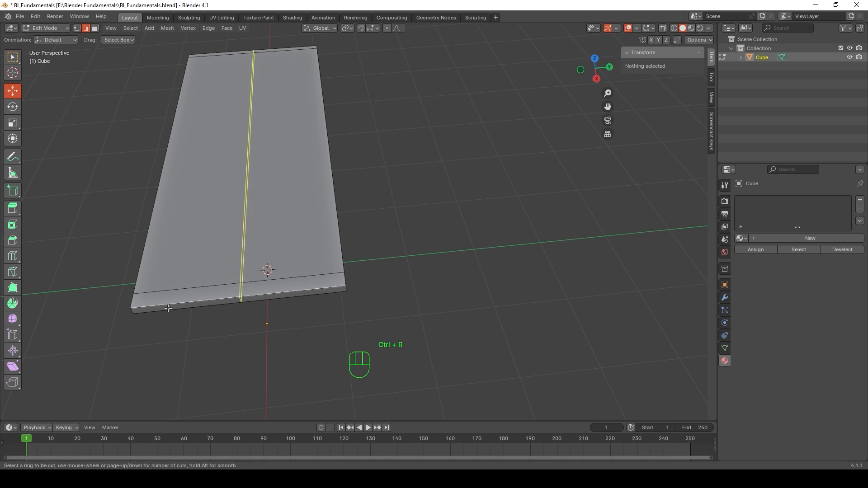
scroll(175, 305, up, 1)
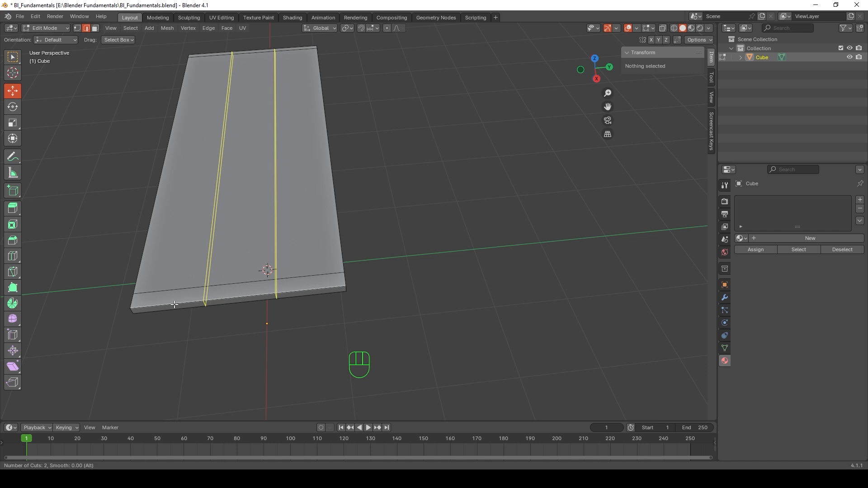
click(175, 305)
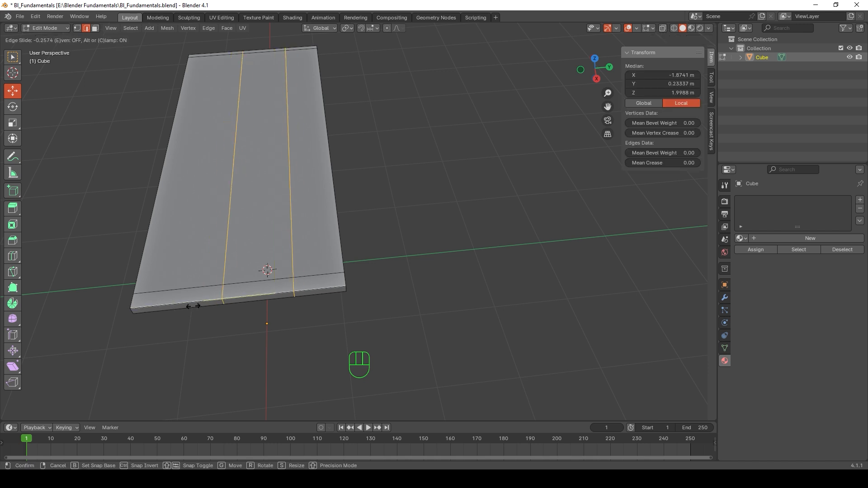
click(116, 314)
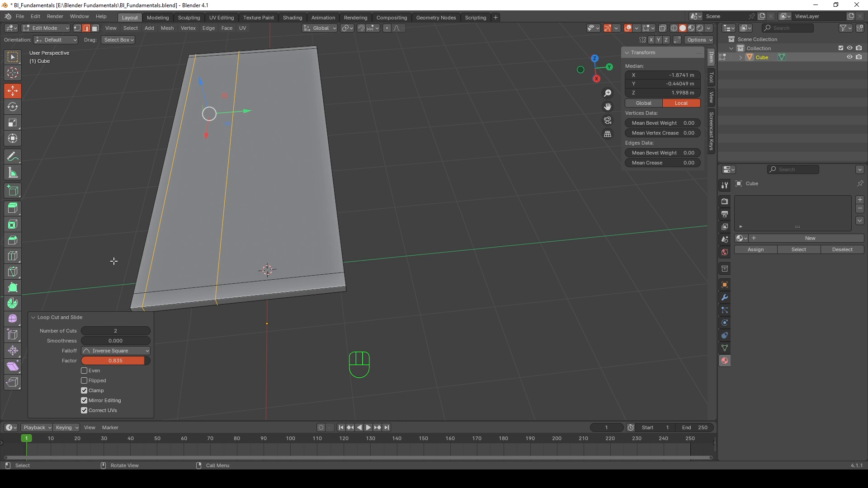
Step: Try the Even option on the two lengthwise cuts, switch it back off, and deselect them
click(85, 371)
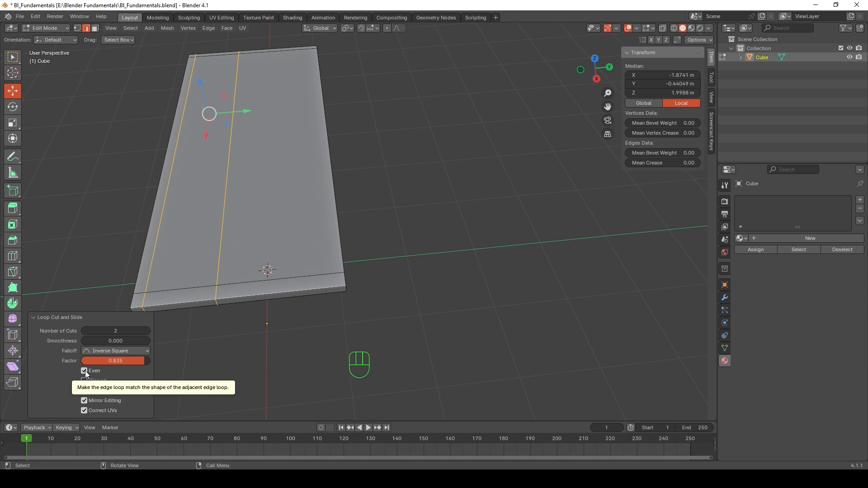
click(85, 370)
mouse_move(122, 361)
mouse_down()
mouse_move(77, 362)
mouse_move(119, 362)
mouse_up()
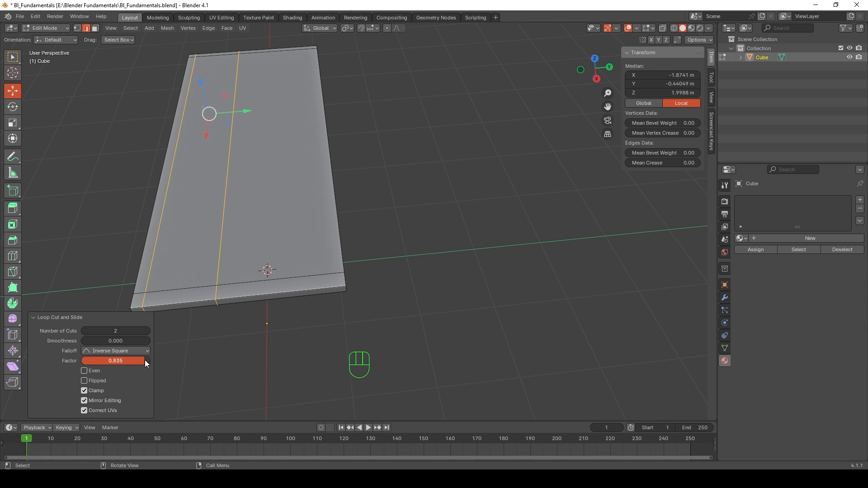
click(207, 365)
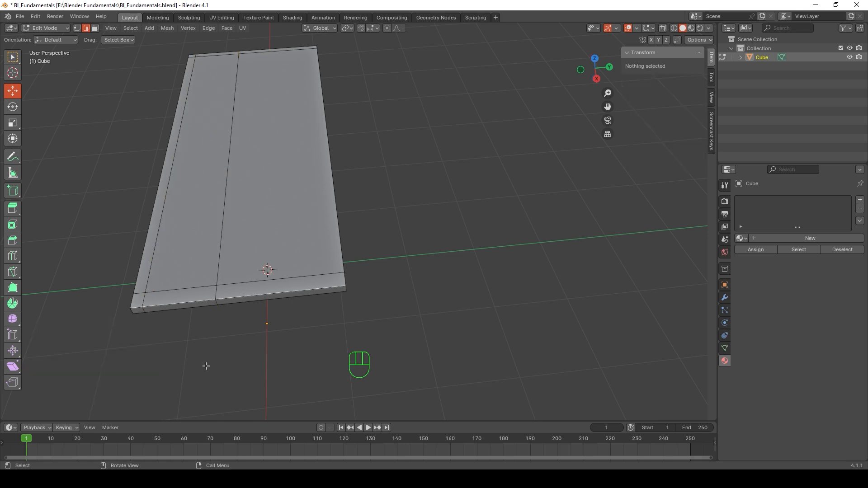
Step: Select the middle lengthwise edge loop, move it along positive Y close to the slab's long side, and deselect it
click(220, 238)
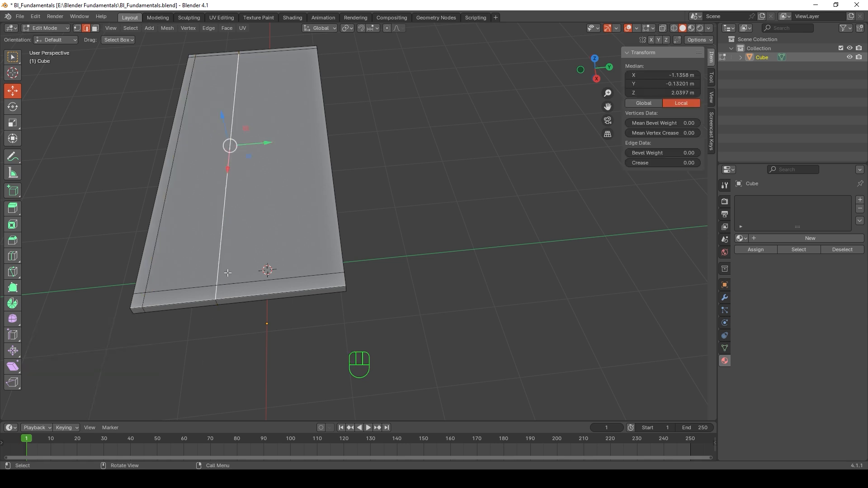
middle_drag(228, 273, 225, 255)
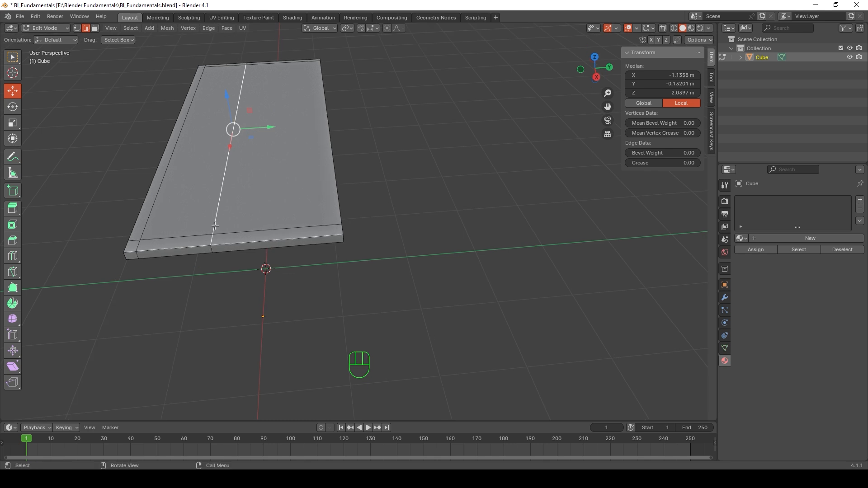
shift+click(216, 221)
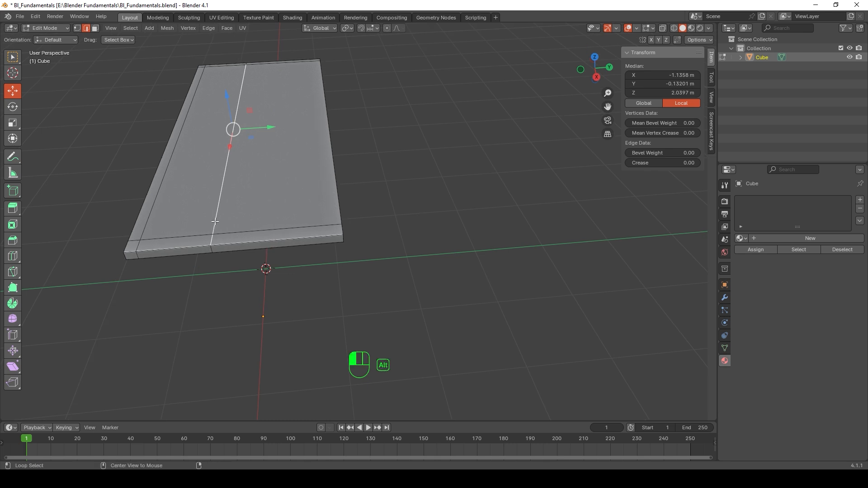
drag(275, 105, 349, 99)
click(389, 168)
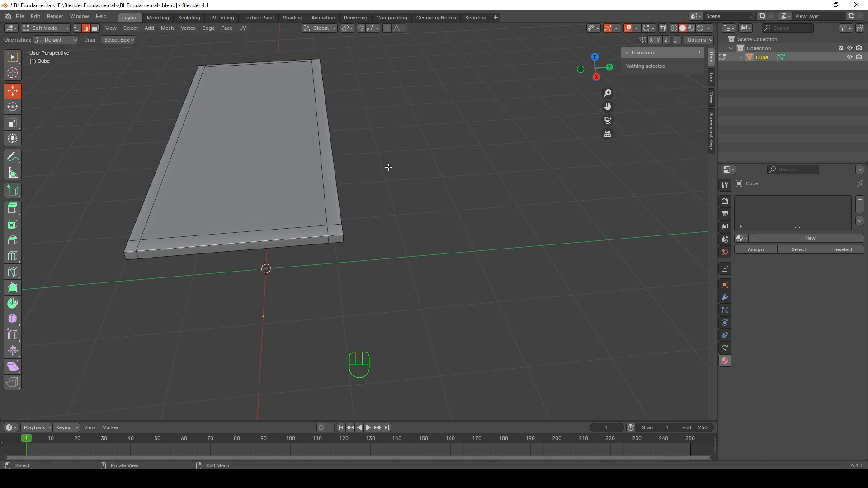
Step: Shift the edge loop at the slab's negative X end slightly inward along X, and deselect it
middle_drag(389, 167, 483, 187)
middle_drag(539, 229, 526, 233)
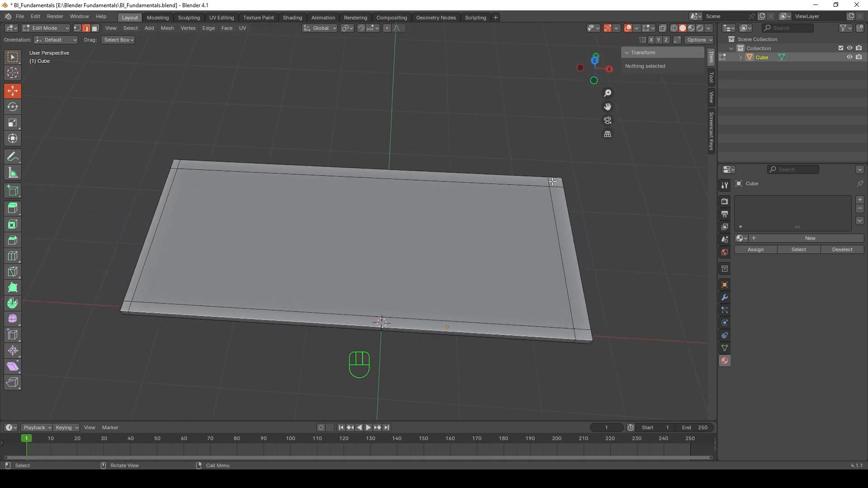
click(137, 284)
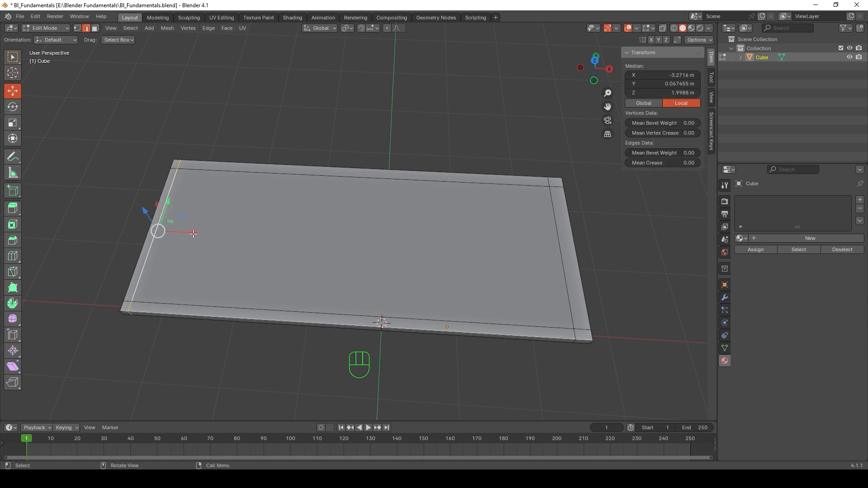
drag(194, 234, 202, 233)
click(90, 230)
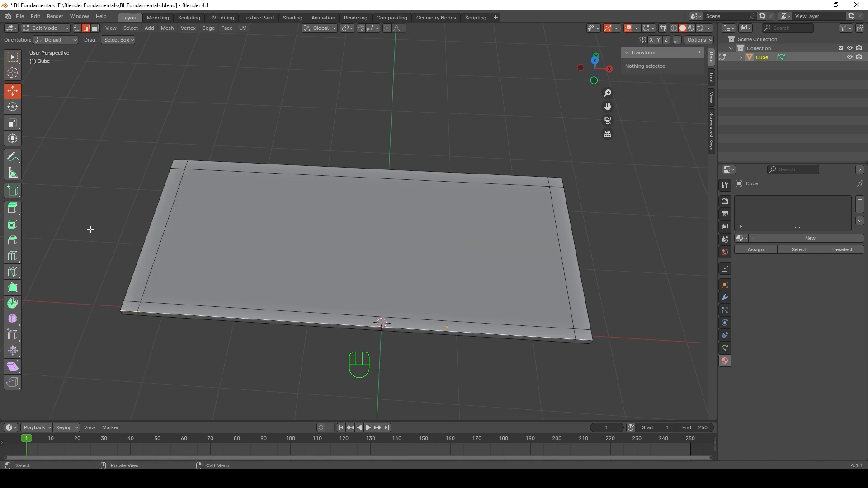
Step: Examine the border cuts on the slab's underside and upper side, and switch to the Bottom orthographic view
middle_drag(168, 230, 142, 189)
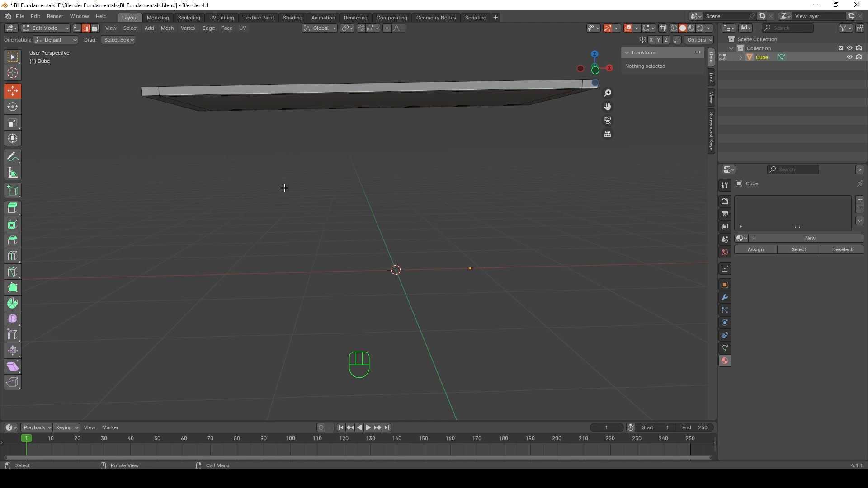
middle_drag(318, 261, 315, 283)
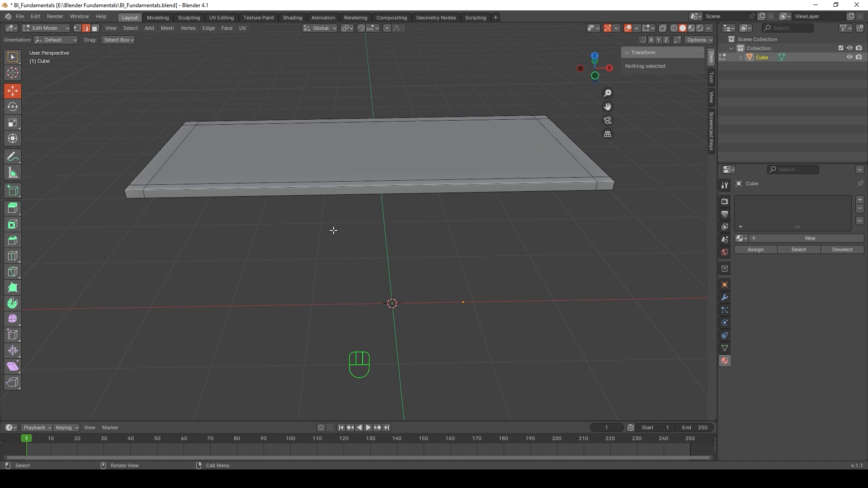
middle_drag(335, 231, 327, 238)
middle_drag(206, 212, 217, 212)
key(grave)
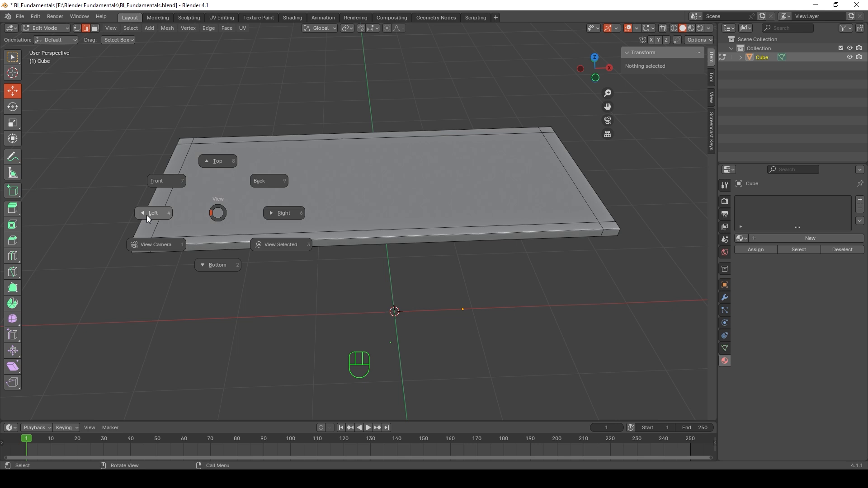
click(222, 265)
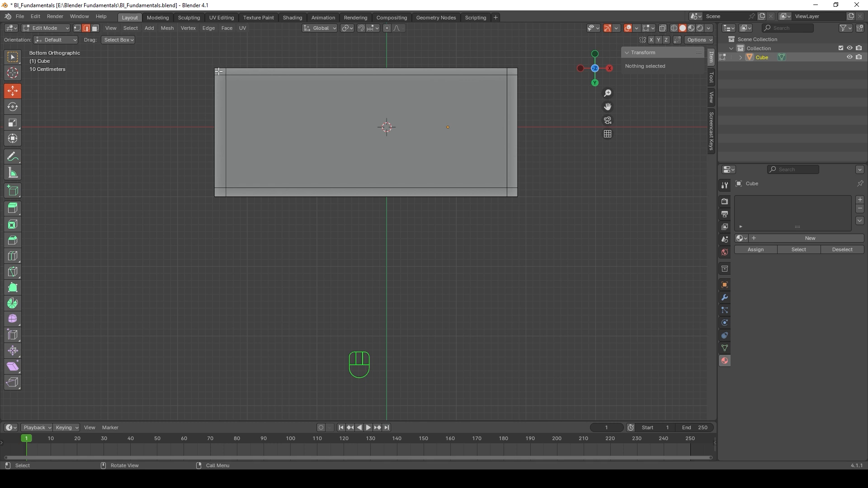
Step: Switch to face select mode, try to select the four corner faces on the slab's underside together, and clear the selection
click(95, 28)
click(220, 71)
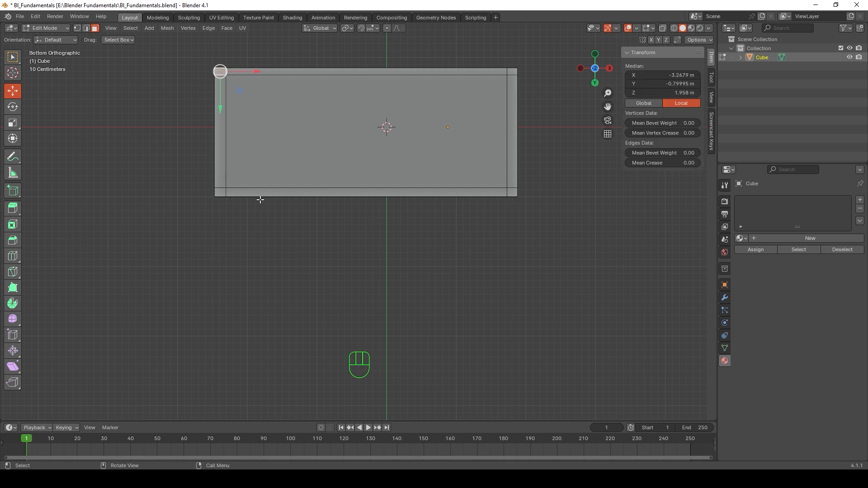
shift+click(219, 192)
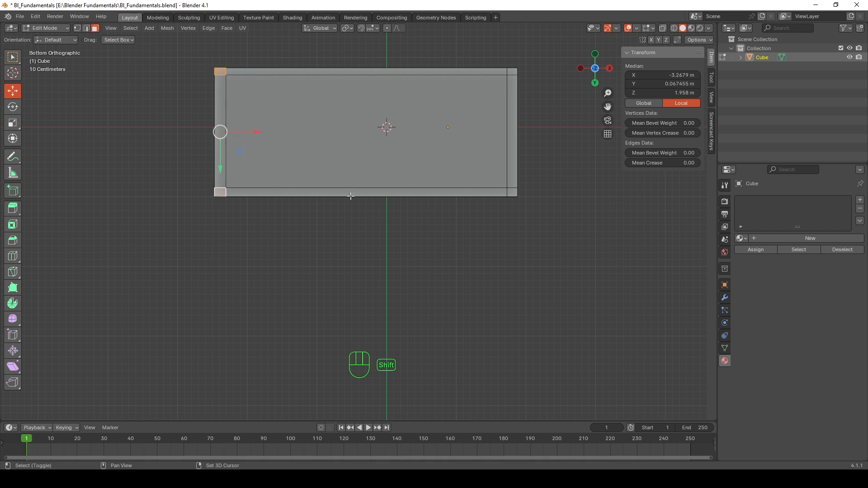
shift+click(502, 192)
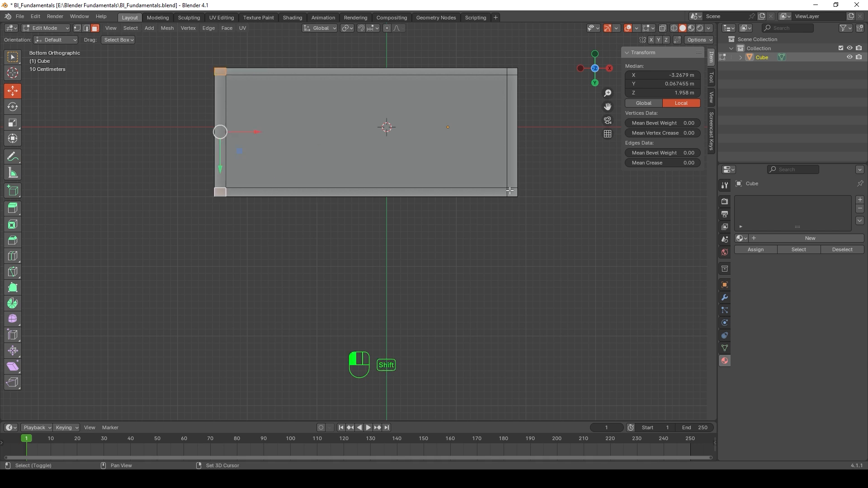
shift+click(510, 72)
shift+click(430, 194)
shift+click(430, 194)
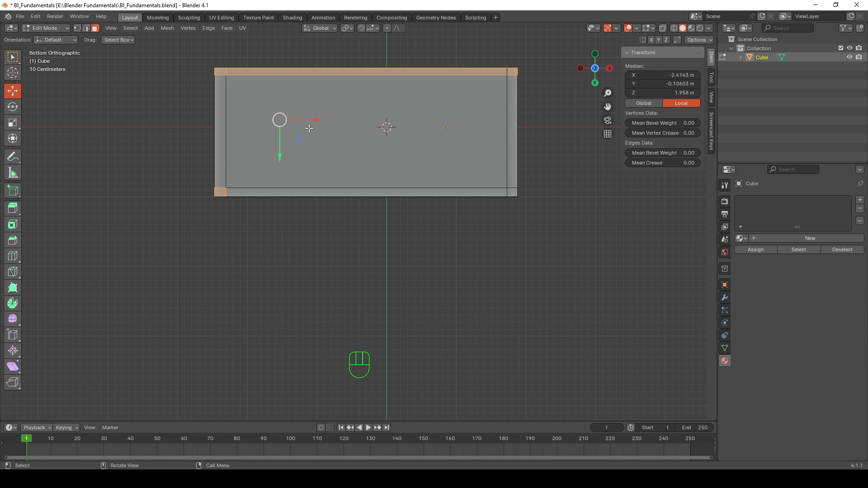
click(512, 73)
click(518, 74)
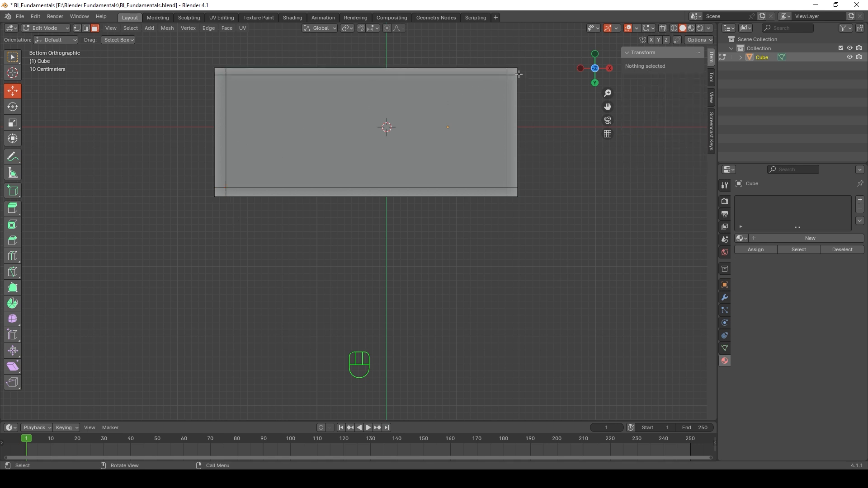
Step: Try to select the underside's corner face at the positive X, negative Y end on its own, and return to the Bottom view
ctrl+click(511, 72)
click(523, 77)
ctrl+click(513, 72)
click(528, 112)
ctrl+click(506, 78)
click(528, 123)
middle_drag(534, 125, 516, 114)
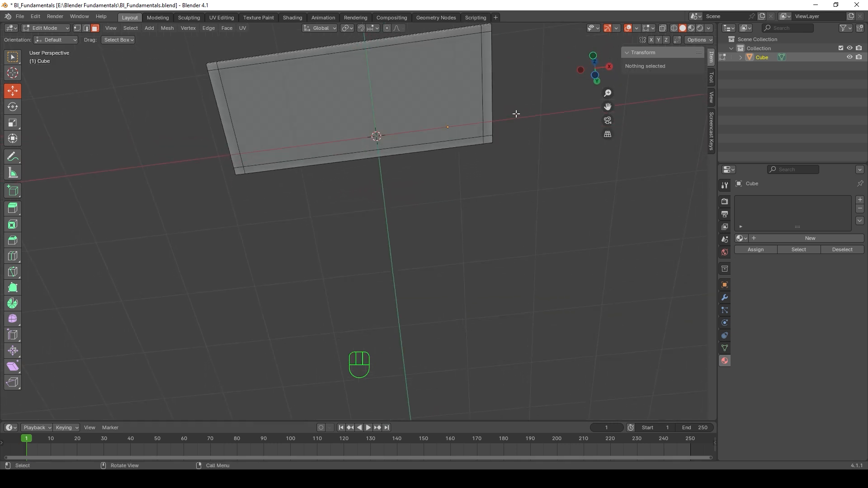
key(grave)
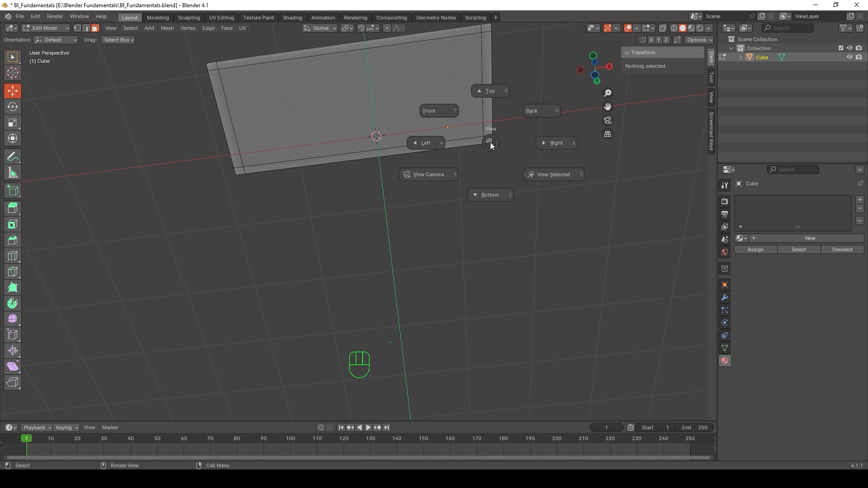
key(b)
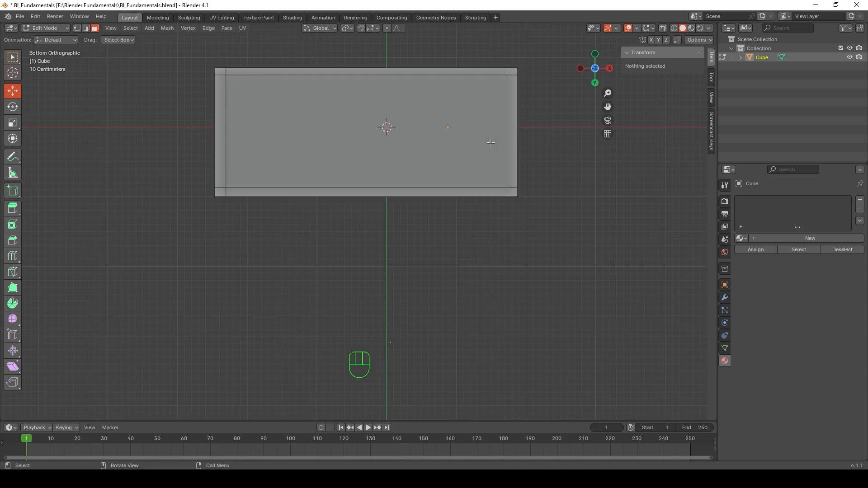
Step: Retry selecting the four underside corner faces one after another, and clear the selection
click(220, 72)
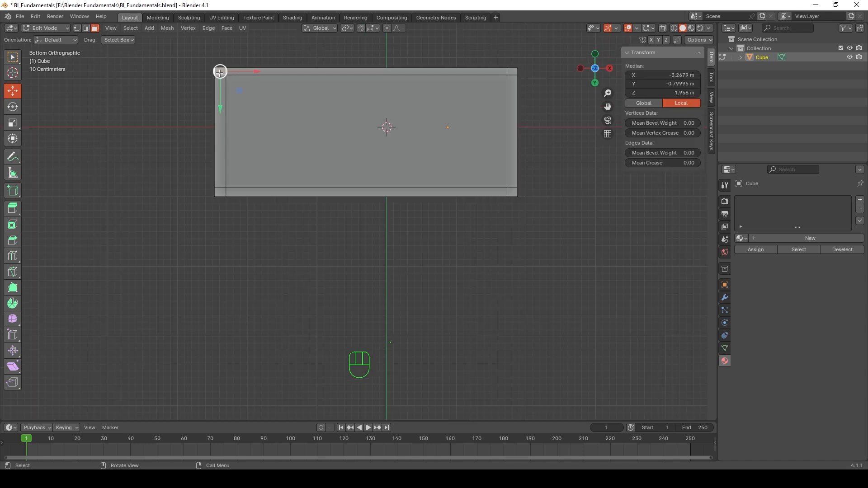
shift+click(220, 191)
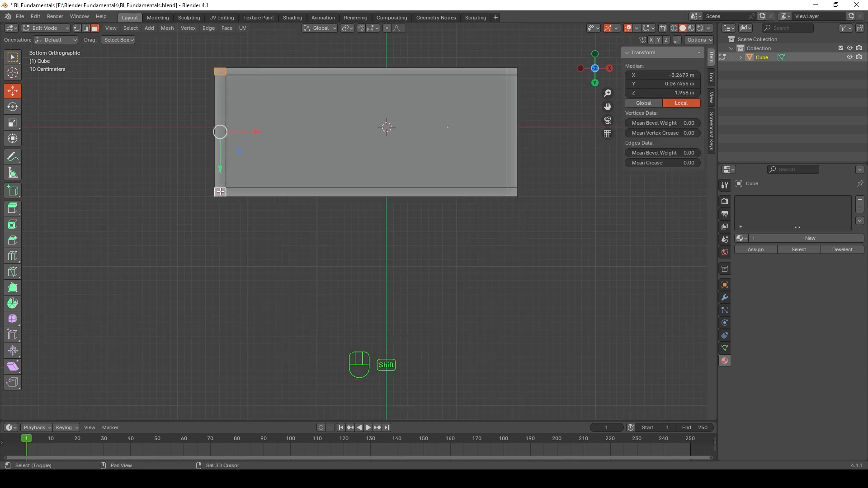
shift+click(512, 191)
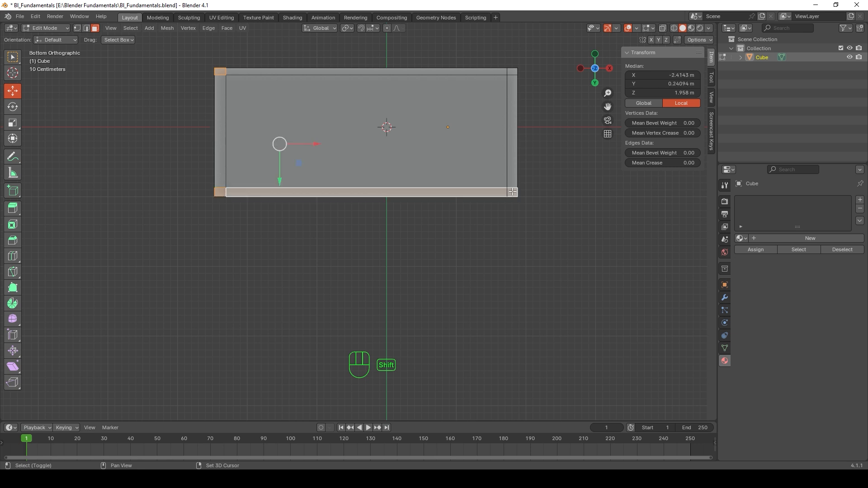
shift+click(513, 72)
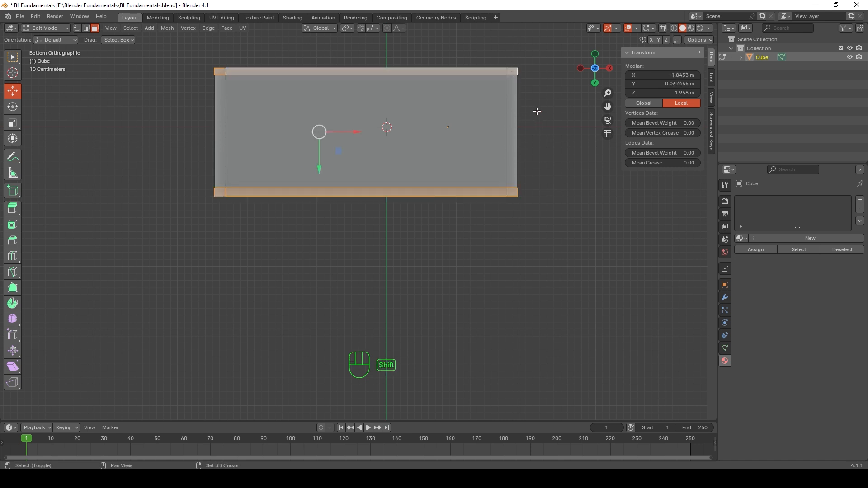
shift+middle_drag(540, 122, 544, 177)
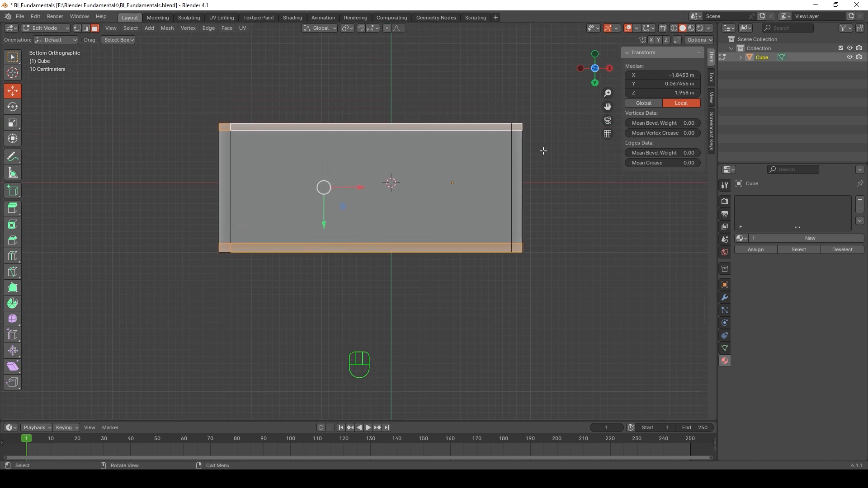
click(533, 139)
Step: Check the face divisions by selecting the underside's negative Y border face and the upper side's two corner faces at the negative X end
click(515, 126)
middle_drag(552, 154, 236, 190)
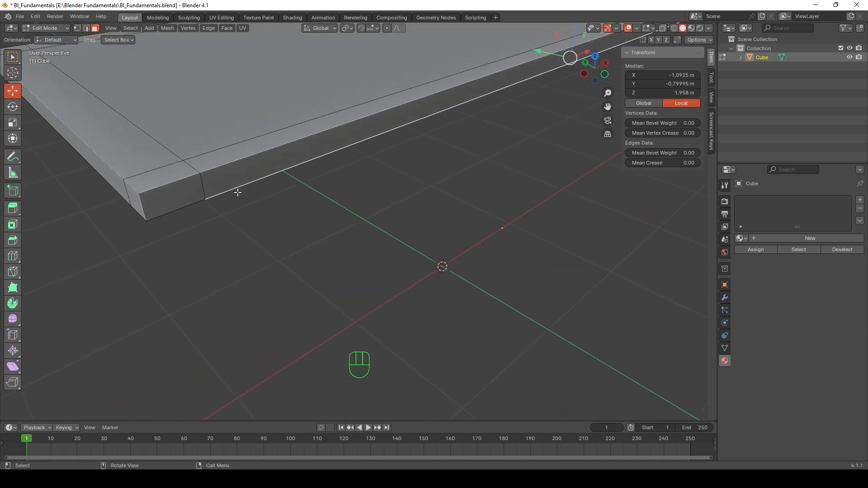
click(171, 175)
middle_drag(171, 175, 245, 188)
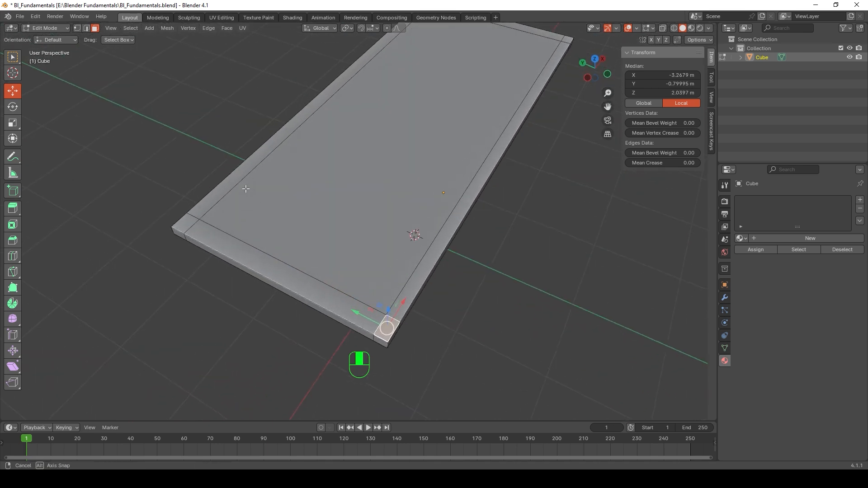
click(186, 222)
middle_drag(275, 145, 338, 138)
scroll(338, 138, down, 5)
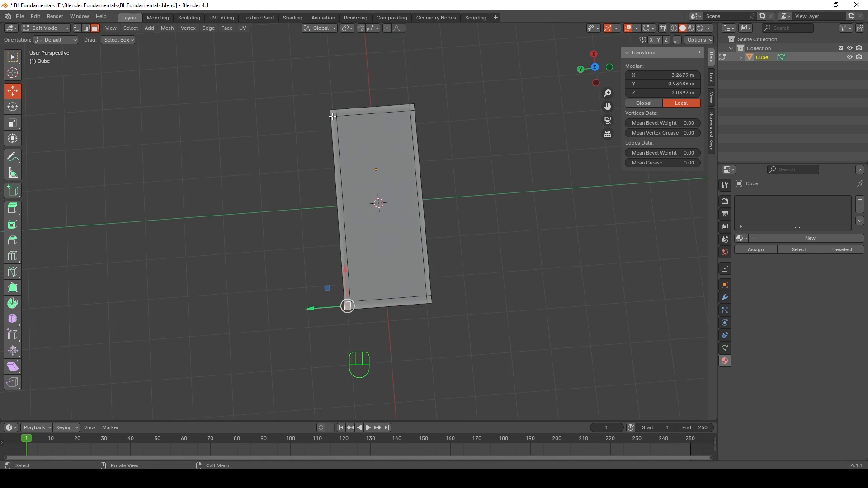
Step: Check how the border faces are divided along the positive Y side of the slab's upper surface by selecting them
click(332, 113)
scroll(332, 186, up, 3)
middle_drag(335, 240, 480, 159)
scroll(394, 196, up, 2)
click(373, 215)
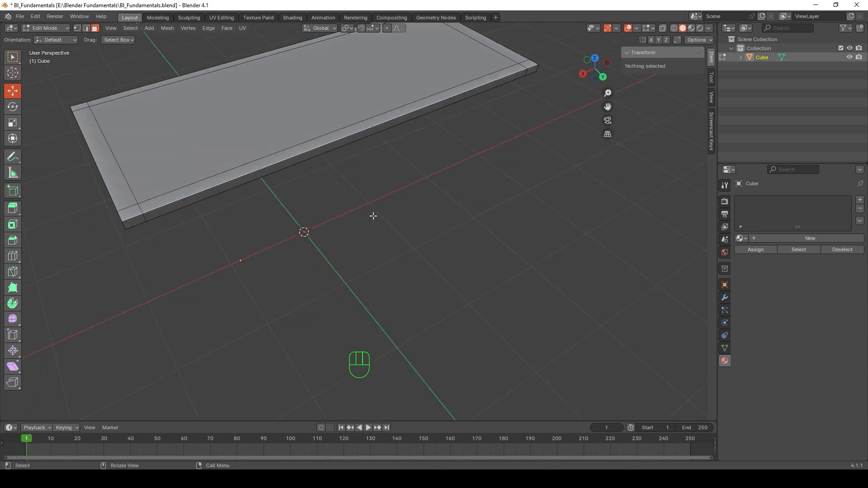
middle_drag(374, 215, 410, 160)
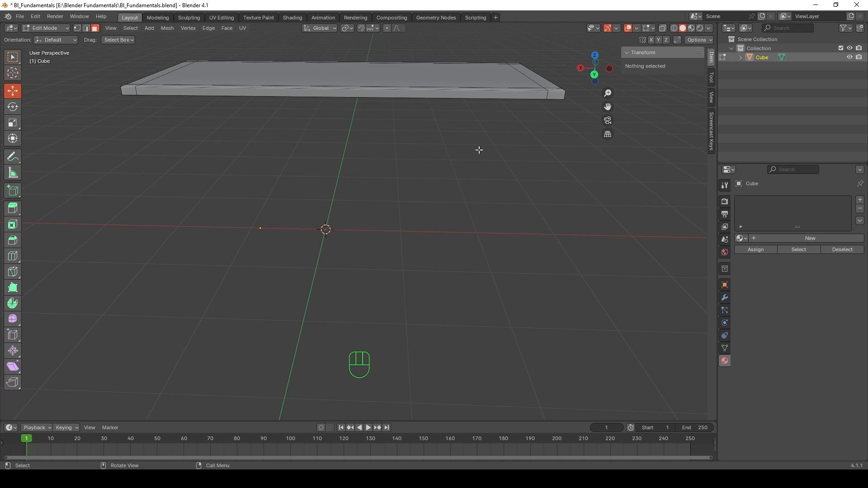
middle_drag(479, 149, 461, 192)
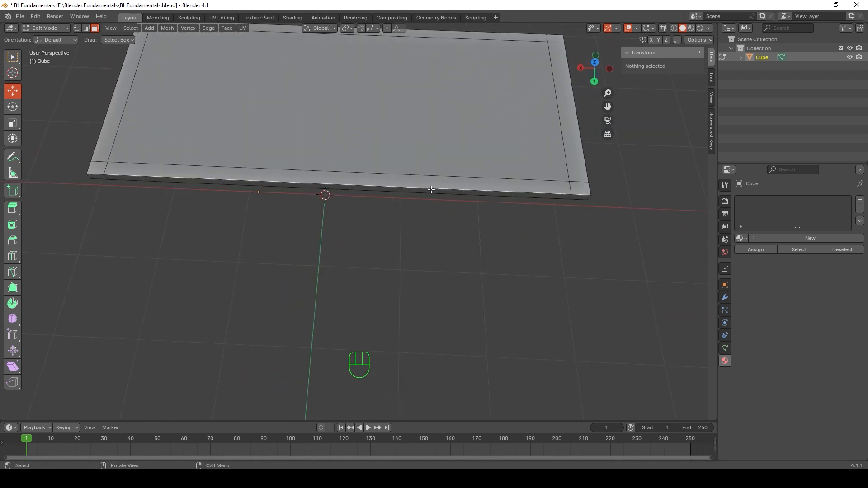
click(202, 173)
middle_drag(205, 175, 353, 183)
Step: Select the underside's two corner faces at the negative X end and extrude them downward about 1.59 m as legs
key(grave)
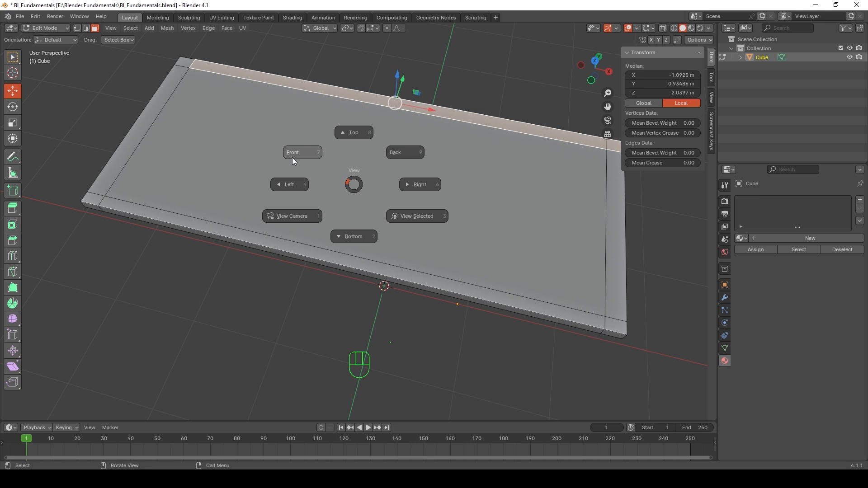
click(351, 232)
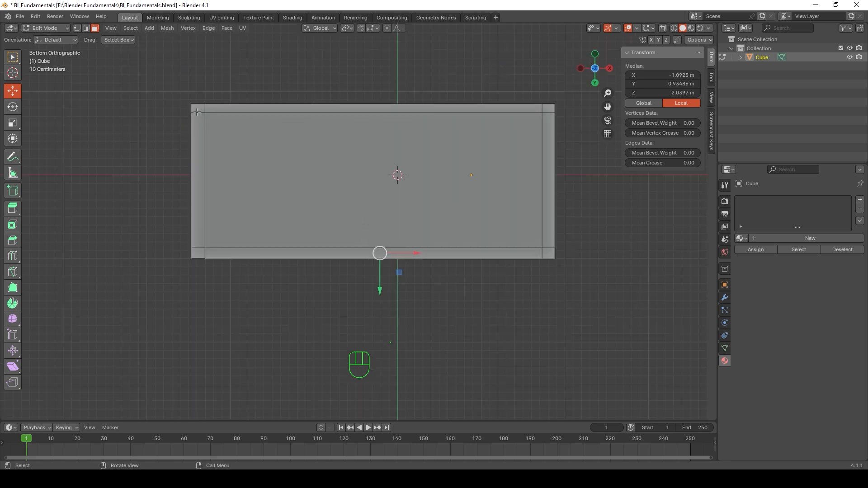
click(198, 112)
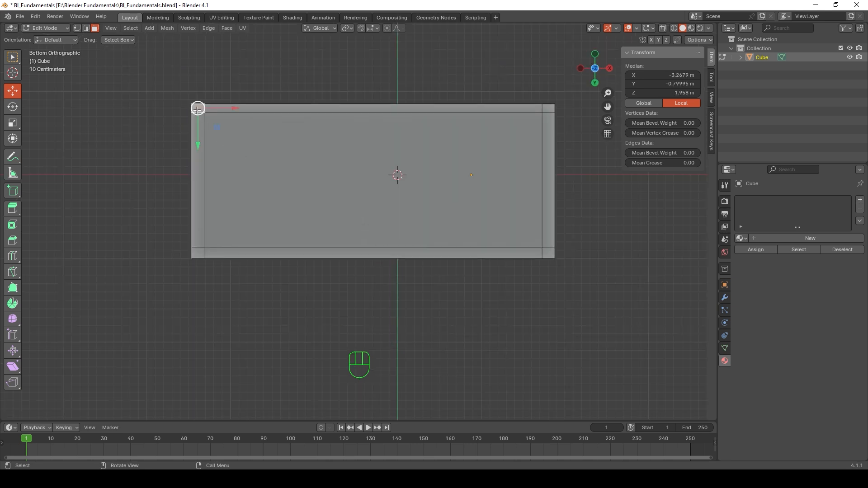
shift+click(196, 254)
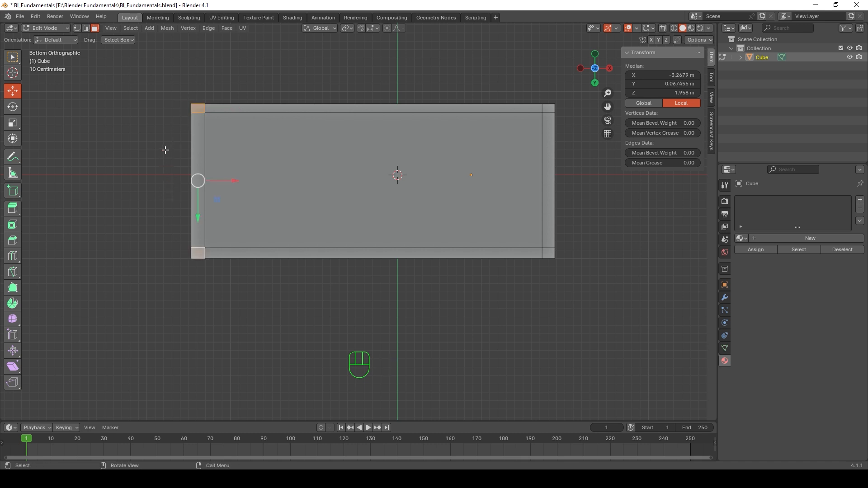
middle_drag(165, 149, 175, 254)
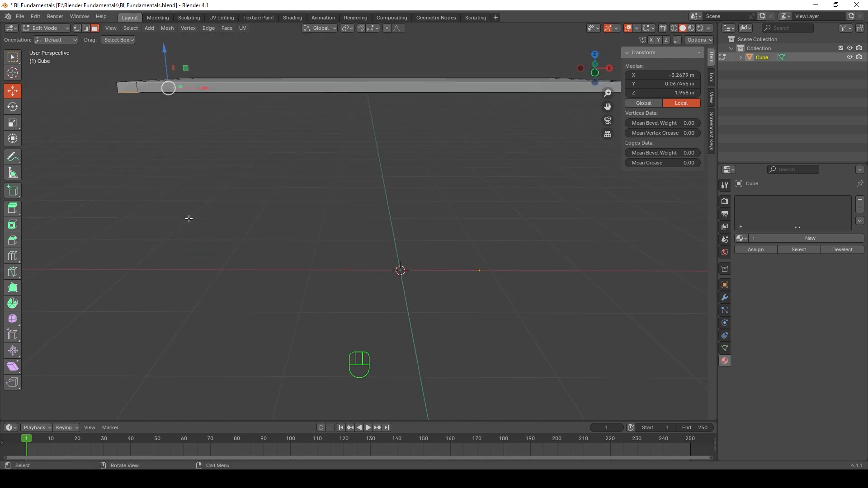
click(17, 211)
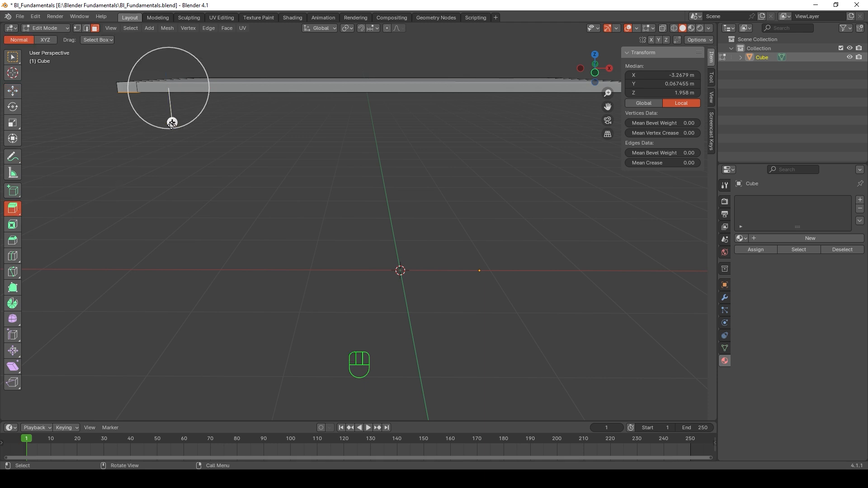
drag(172, 123, 176, 271)
Step: Clear the face selection and examine the slab with its two legs from several angles
middle_drag(284, 194, 359, 237)
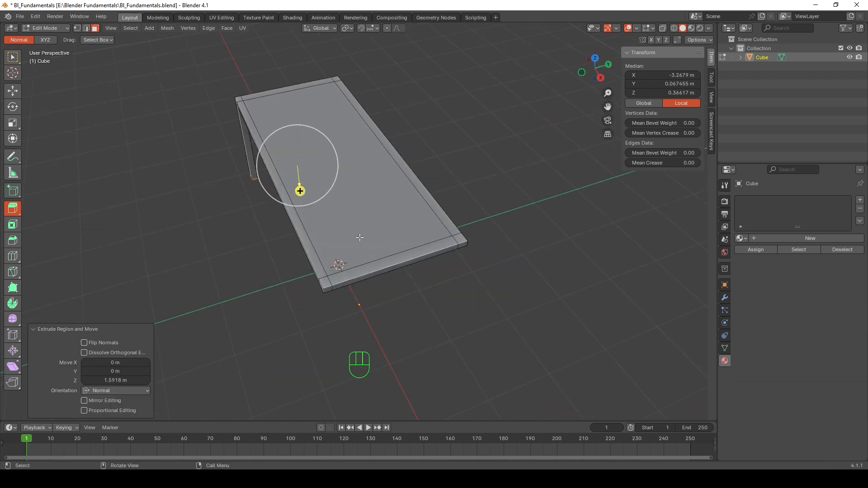
middle_drag(406, 216, 408, 162)
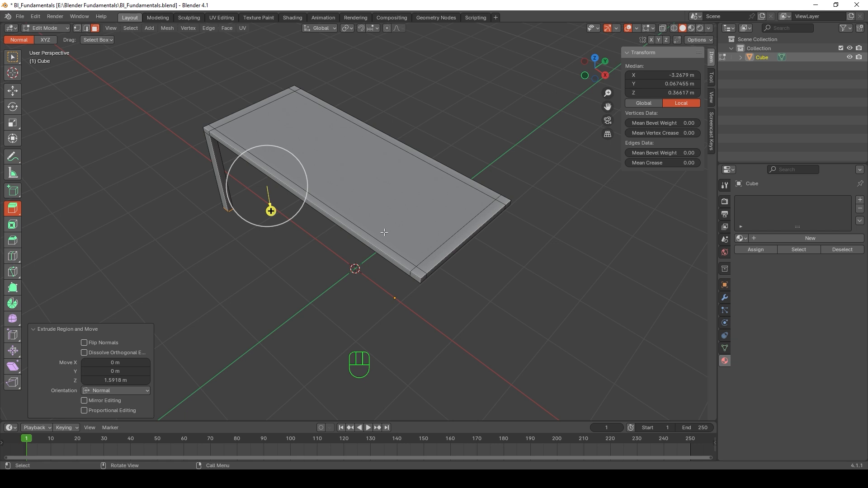
middle_drag(384, 232, 368, 239)
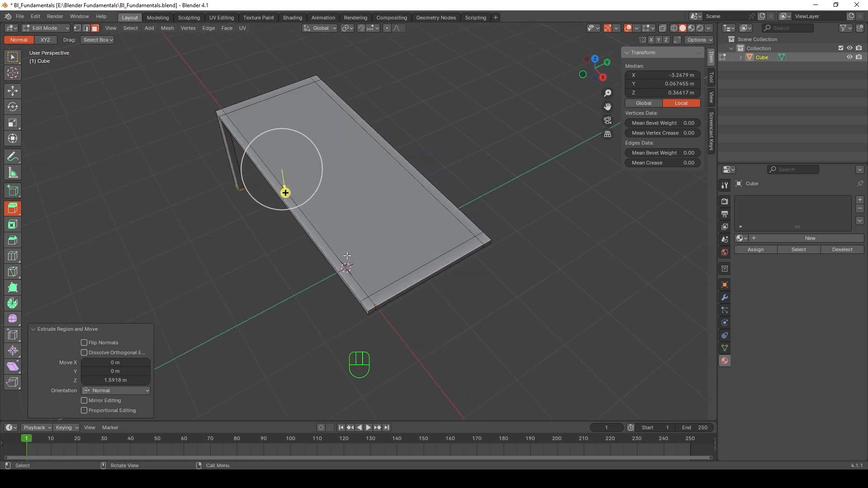
click(370, 307)
click(249, 276)
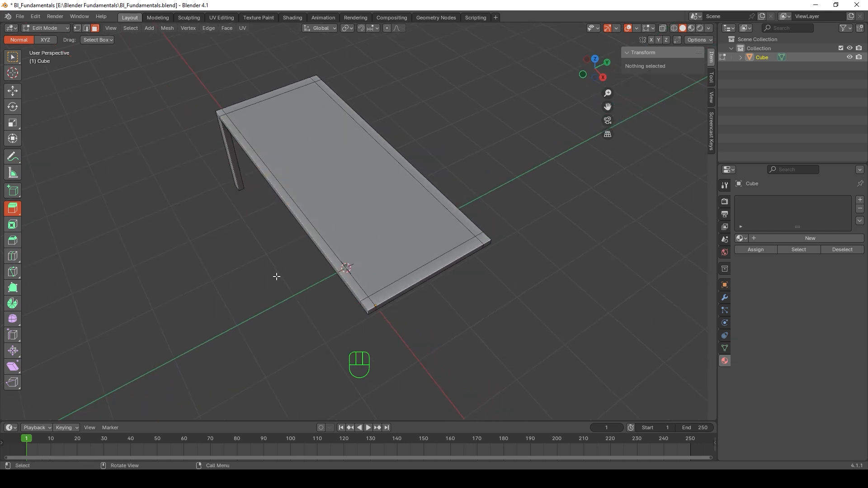
middle_drag(277, 275, 284, 280)
middle_drag(281, 219, 334, 206)
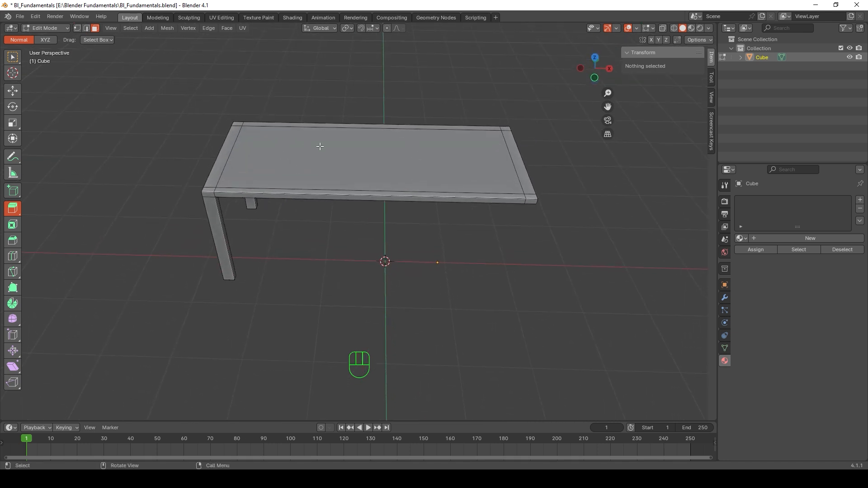
middle_drag(321, 148, 313, 162)
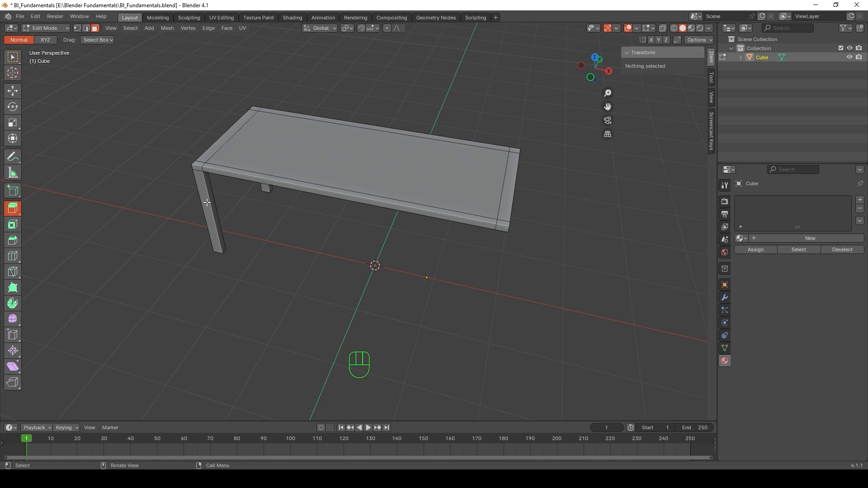
middle_drag(208, 202, 285, 187)
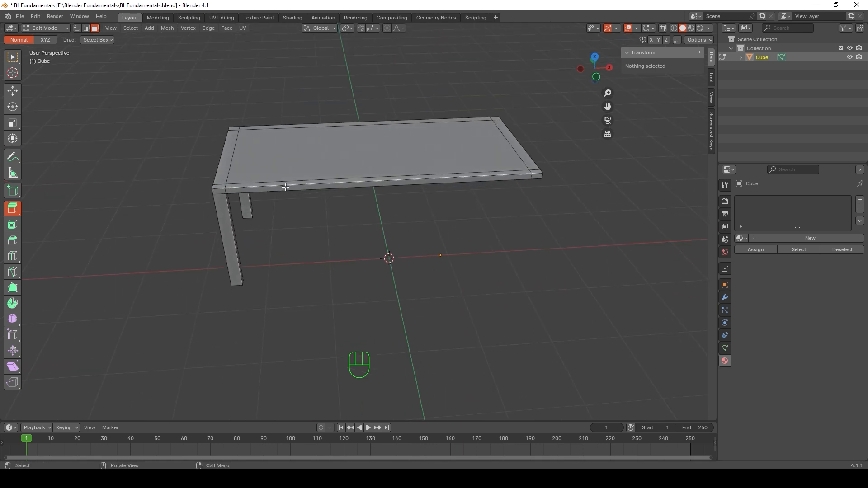
Step: Bring up the splash screen with the recent files and dismiss it
click(8, 17)
click(28, 26)
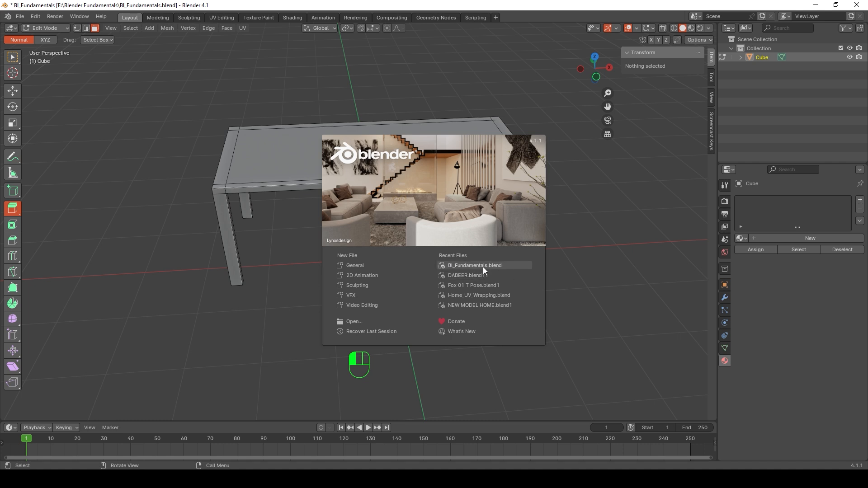
click(638, 242)
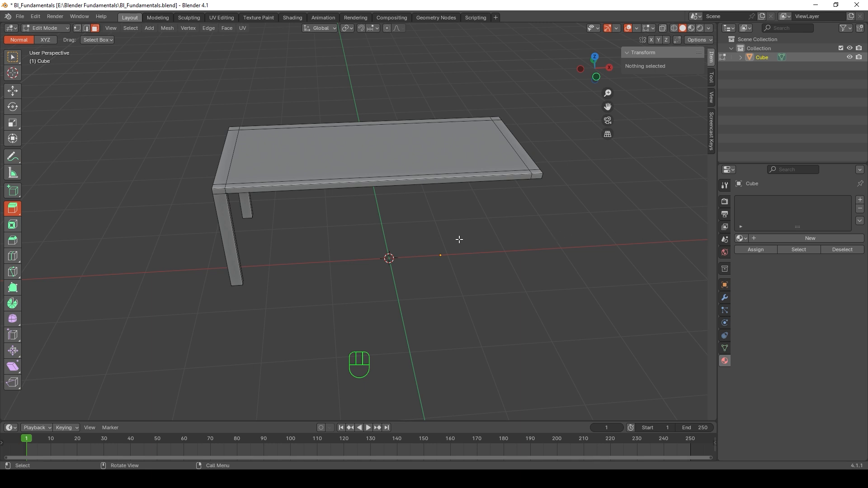
Step: Extrude the long border face on the upper side's positive Y edge upward about 1.42 m as a backrest
middle_drag(460, 239, 430, 244)
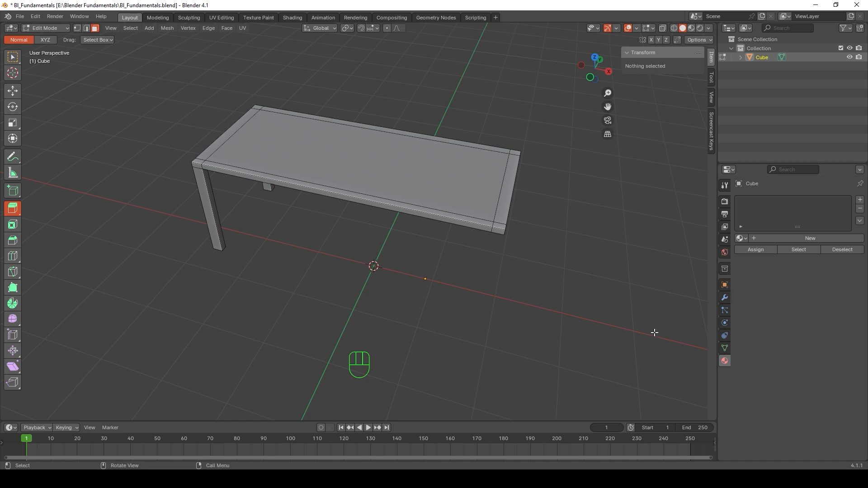
middle_drag(367, 176, 348, 184)
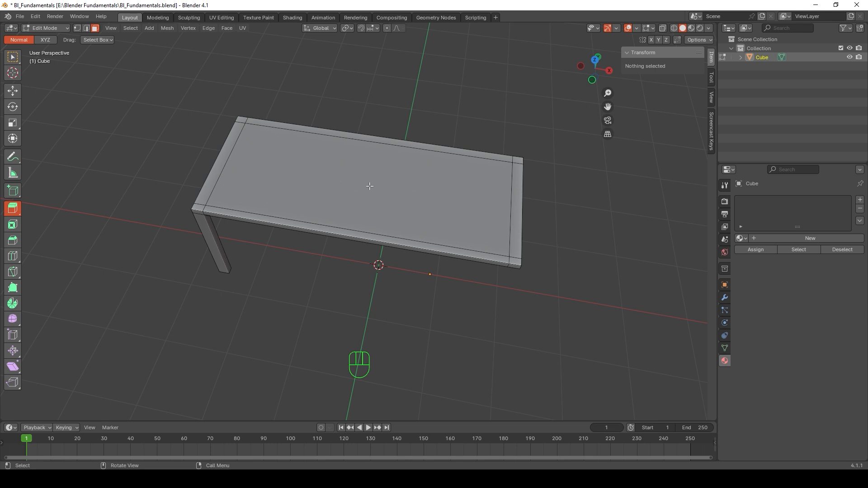
click(355, 137)
drag(379, 115, 396, 31)
middle_drag(361, 79, 356, 90)
scroll(356, 97, down, 3)
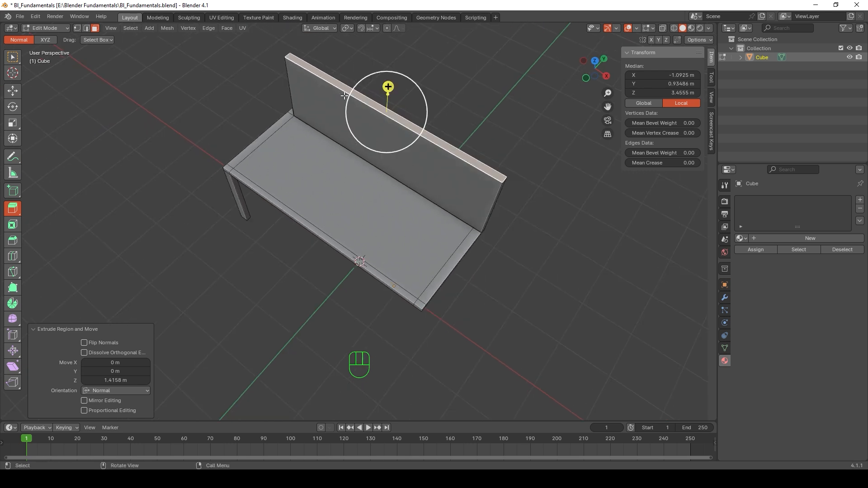
middle_drag(356, 131, 388, 182)
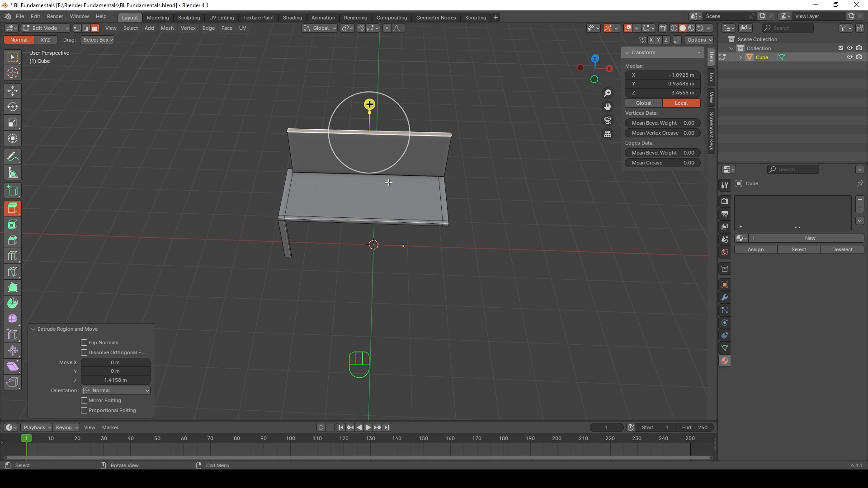
mouse_move(398, 210)
middle_down()
mouse_move(468, 192)
mouse_move(385, 207)
middle_up()
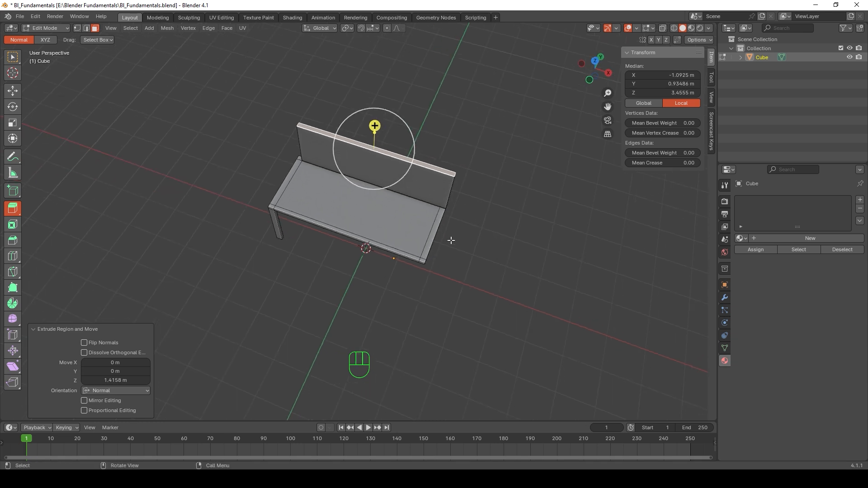